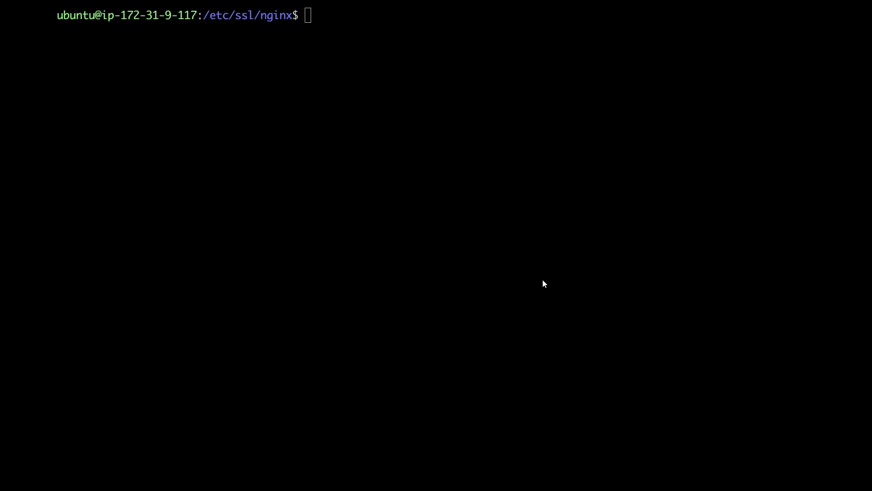
- Install the nginx-plus-module-prometheus package with apt-get, then clear the screen
text(sudo apt-get install nginx-plus-module-prometheus)
key(Return)
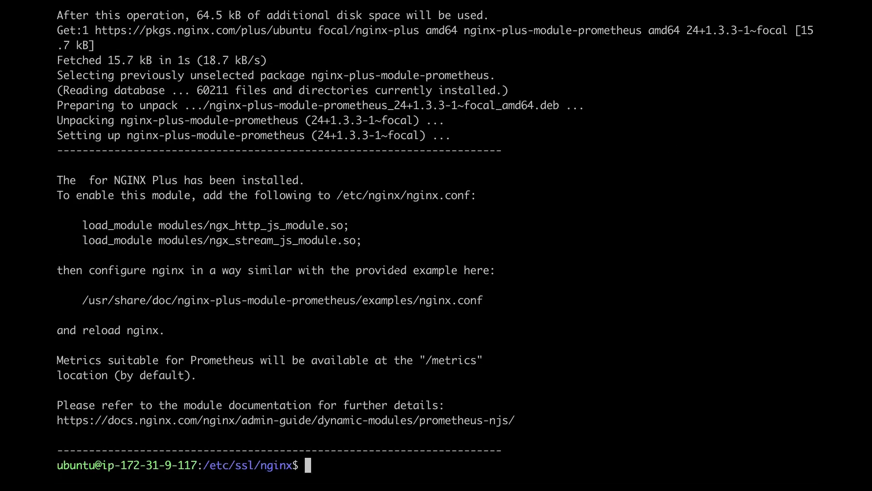
text(clear)
key(Return)
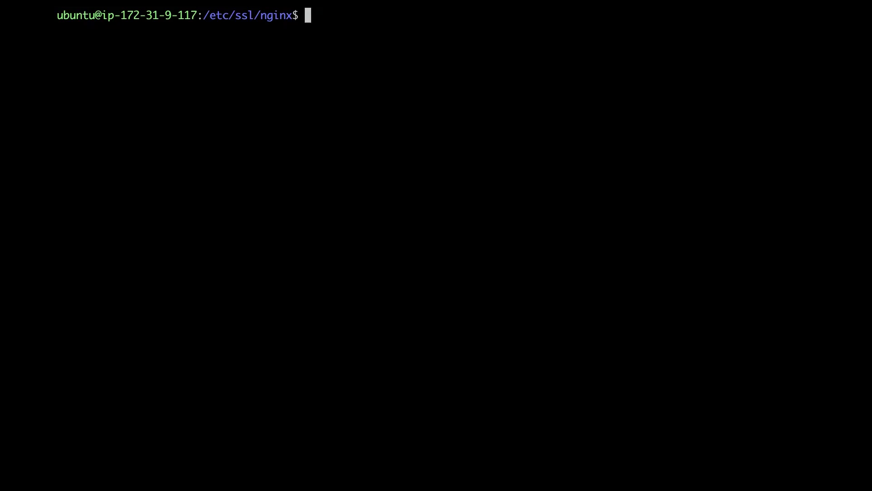
- Change into /etc/nginx and list its files
text(cd)
key(Return)
text(cd /etc/nginx)
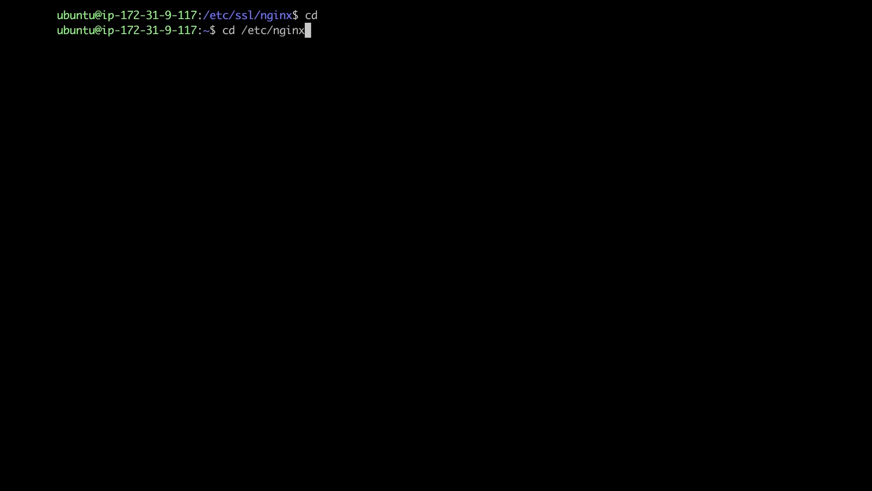
key(Return)
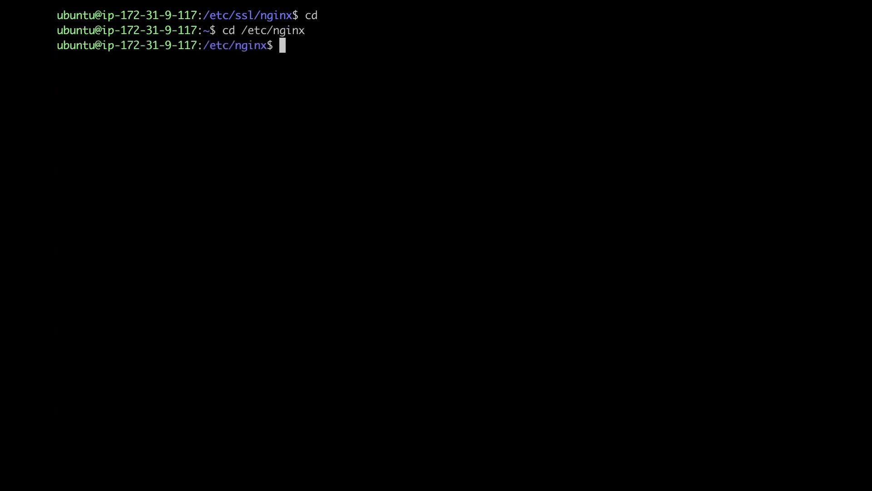
text(ls)
key(Return)
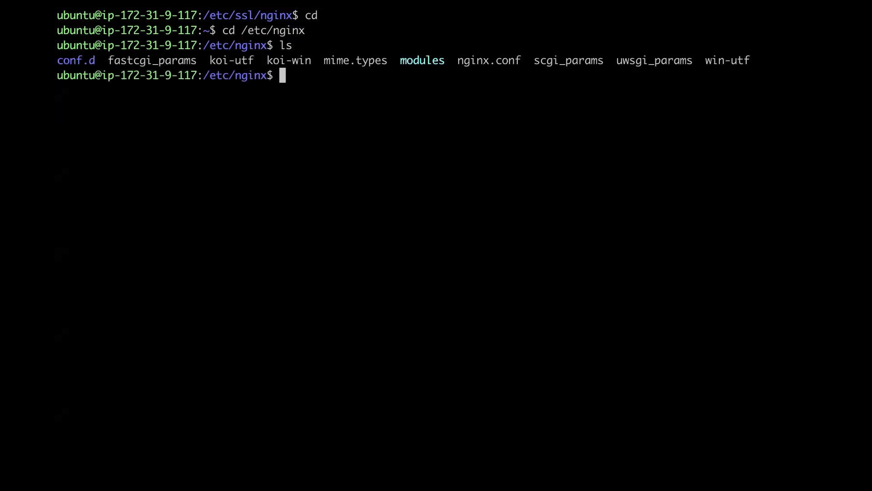
text(sudo vim nginx.conf)
- Open nginx.conf as root and add load_module modules/ngx_http_js_module.so; at the top
key(Return)
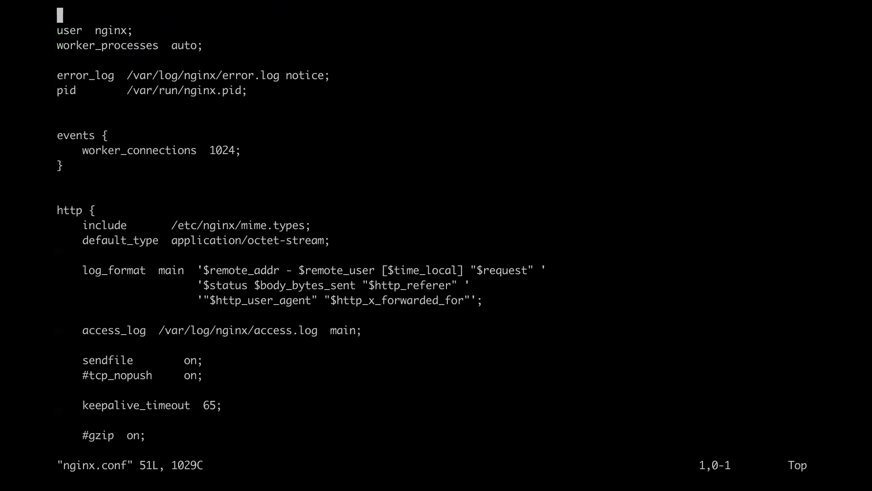
key(i)
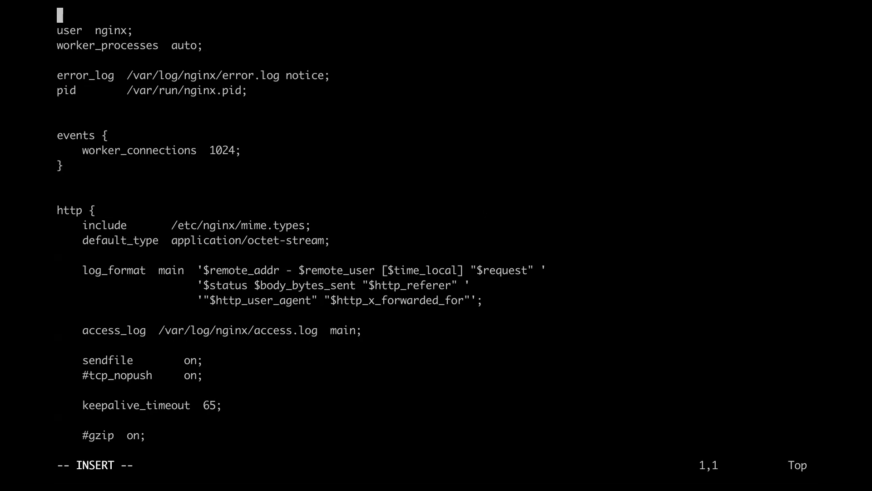
text(load_module modules/ngx_http_js_module.so;)
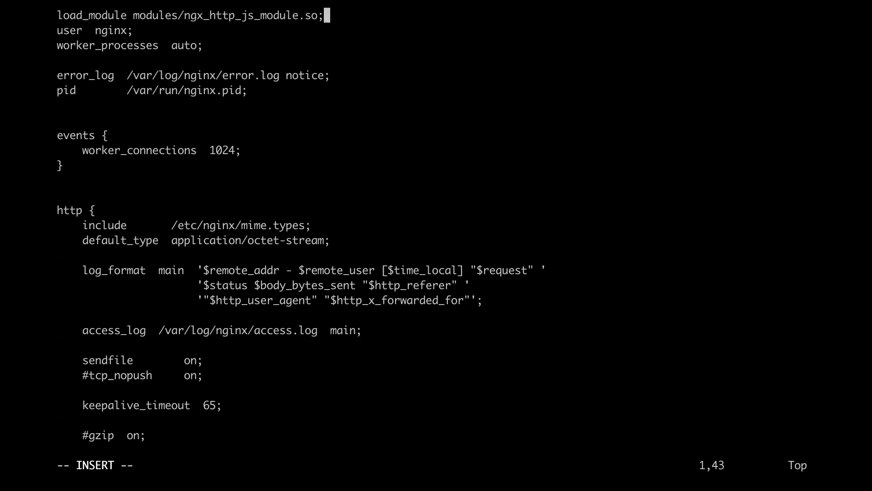
key(Return)
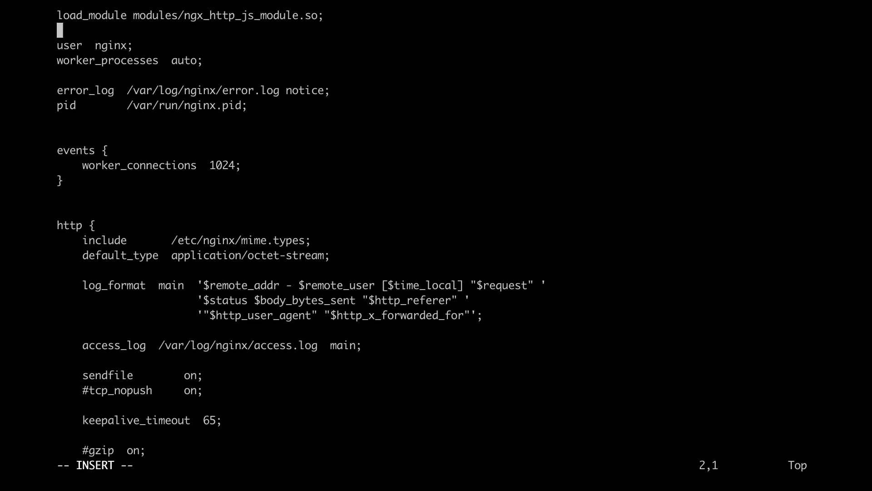
- Add subrequest_output_buffer_size 32k; inside the http block and save the file with :wq!
key(Down)
key(Down)
key(Down)
key(Down)
key(Down)
key(Down)
key(Down)
key(Down)
key(Down)
key(Down)
key(Down)
key(Down)
key(Down)
key(Down)
key(Down)
key(Down)
key(Down)
key(Down)
key(Down)
key(Down)
key(Down)
key(Down)
key(Down)
key(Down)
key(Down)
key(Down)
key(Down)
key(Down)
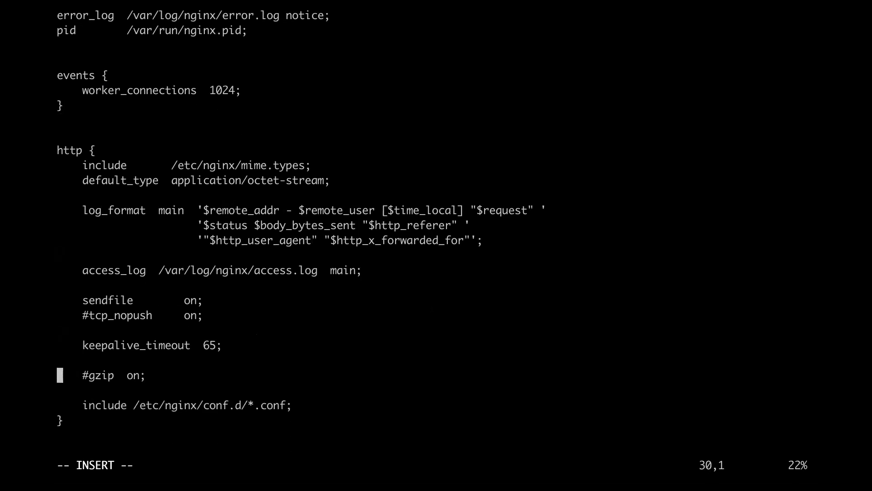
key(Down)
key(Down)
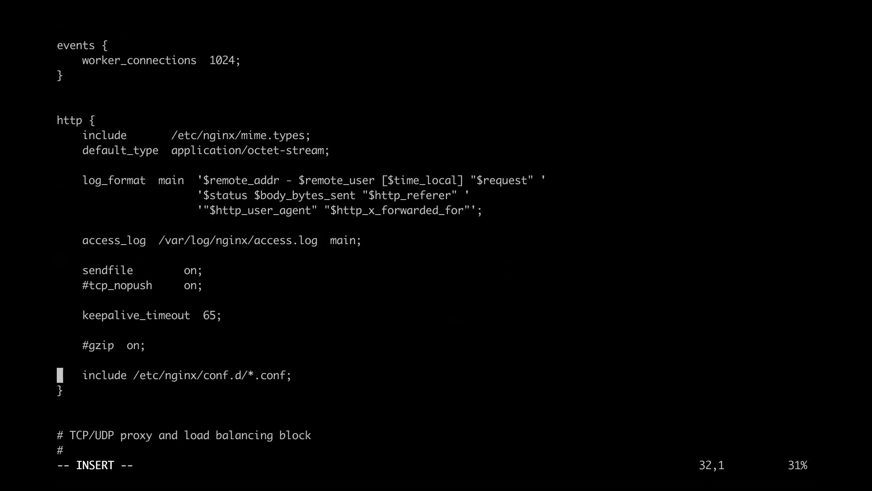
key(Down)
key(Return)
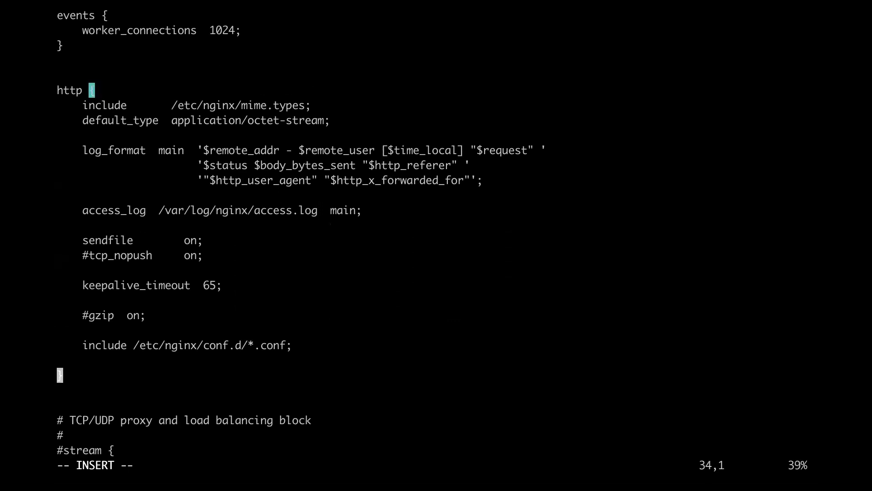
key(Up)
key(Return)
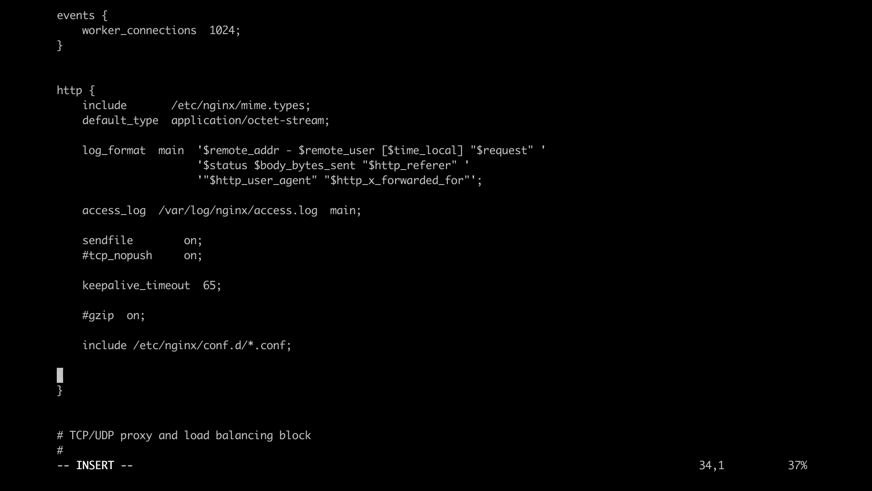
key(Tab)
text(subrequest_output_buffer_size 32k;)
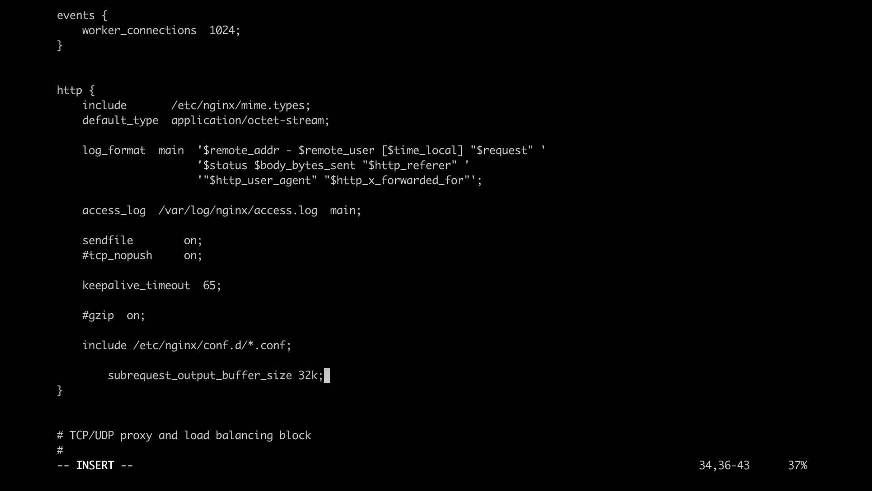
key(Escape)
text(:wq!)
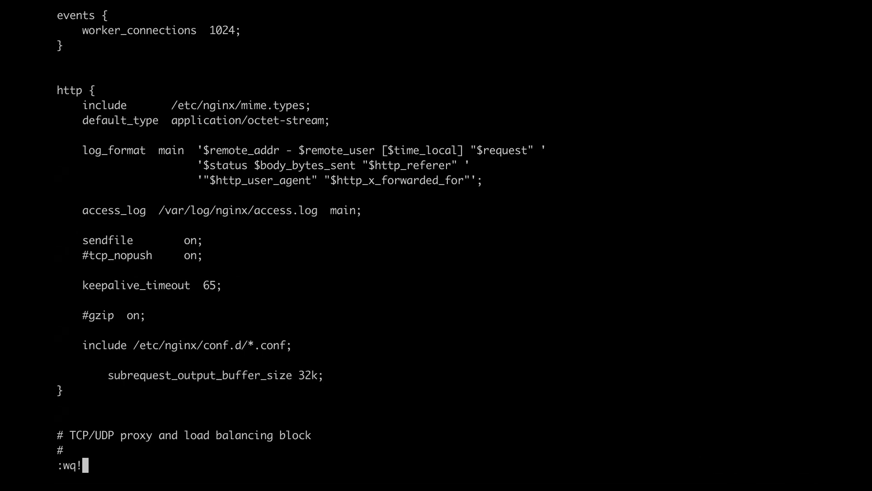
key(Return)
- Test the nginx configuration with sudo nginx -t
text(sudo )
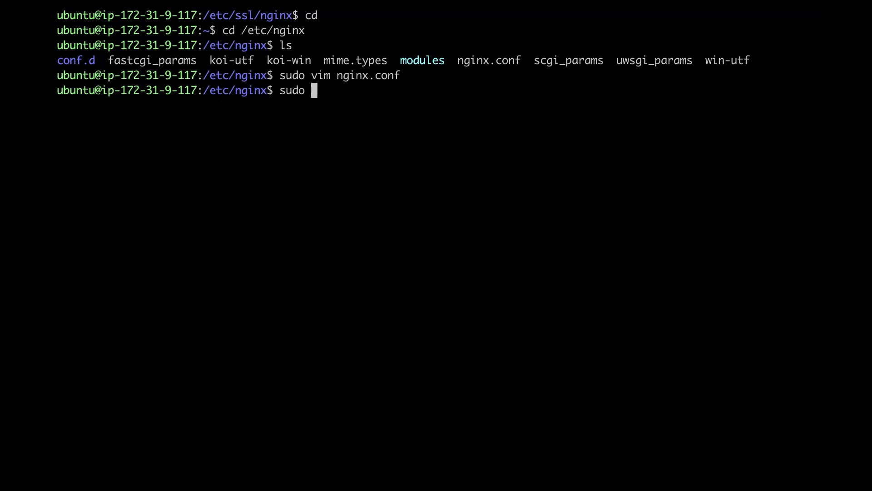
text(nginx =-)
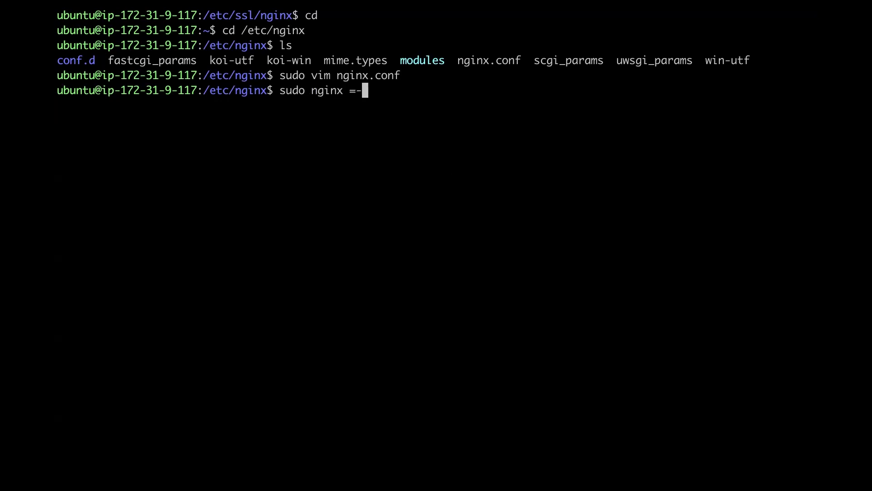
key(BackSpace)
key(BackSpace)
text(-t)
key(Return)
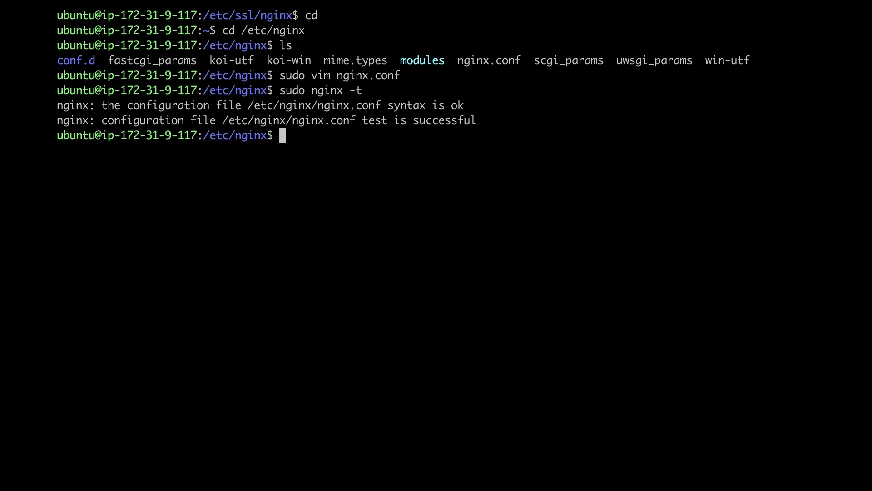
- In the conf.d directory, list the files and delete default.conf
text(cd conf.d)
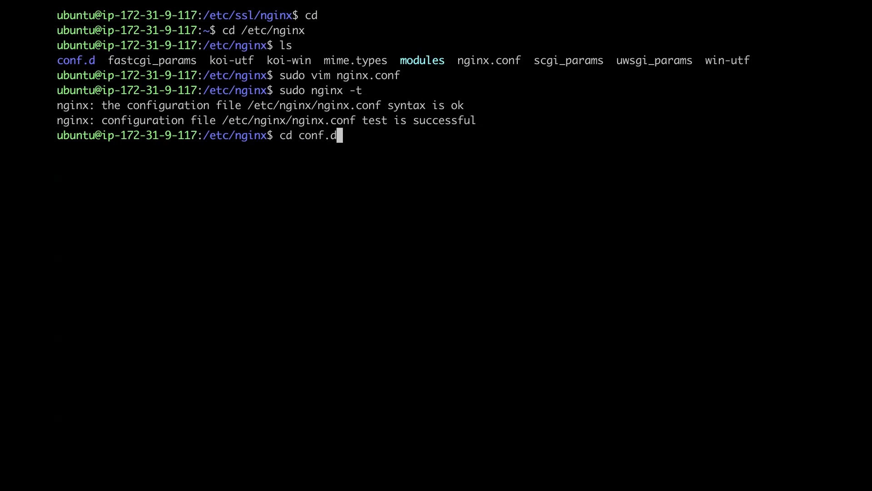
key(Return)
text(ls)
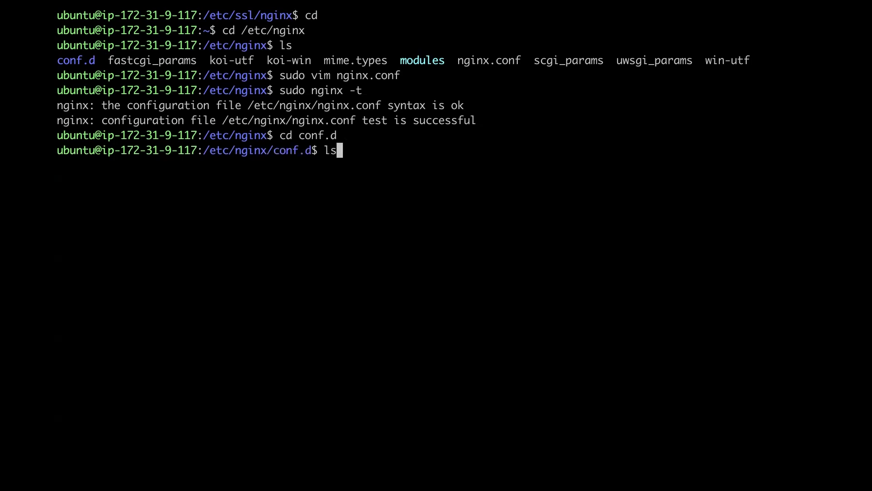
key(Return)
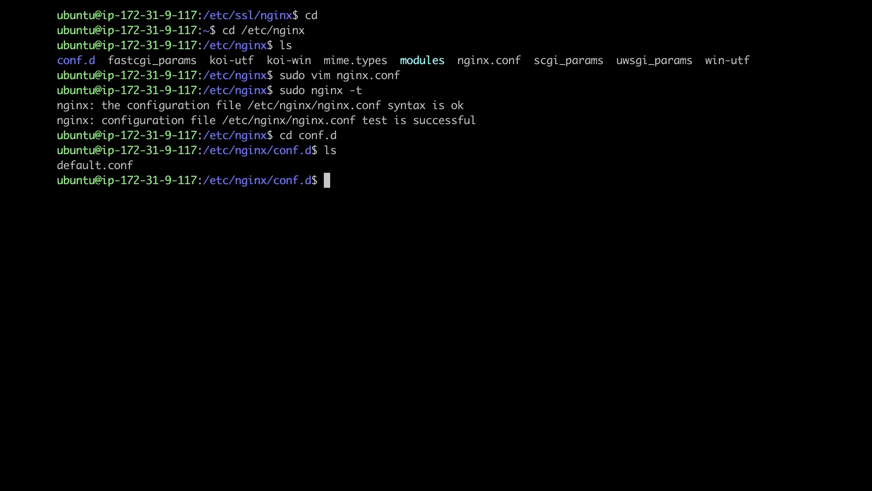
text(sudo rm )
text(defa)
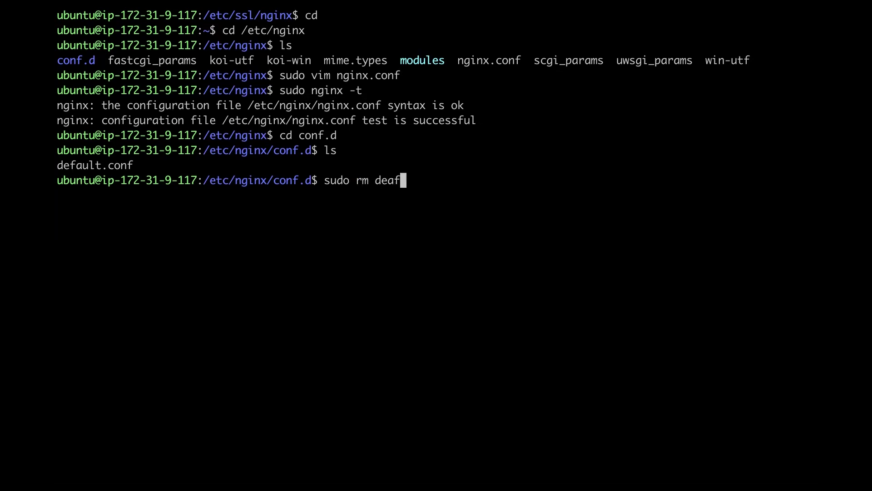
key(BackSpace)
text(ault.conf)
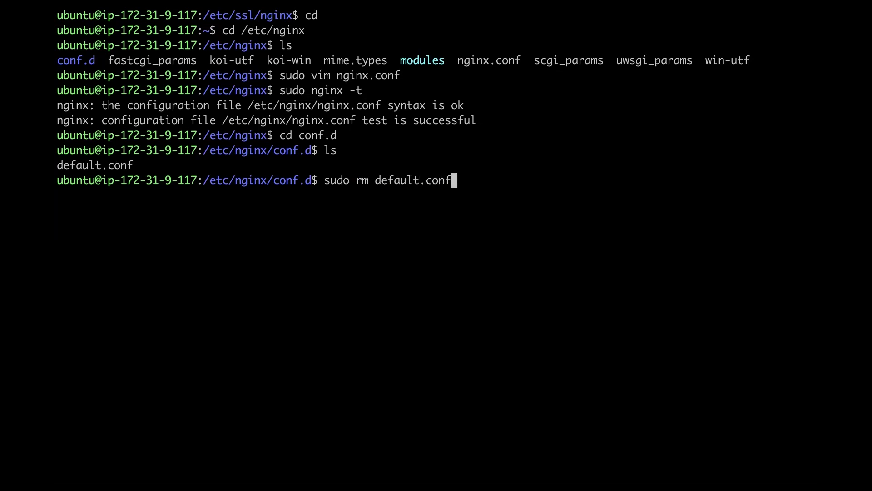
key(Return)
- Create an empty prometheus.conf and open it in vim
text(sudo touch prometheus.conf)
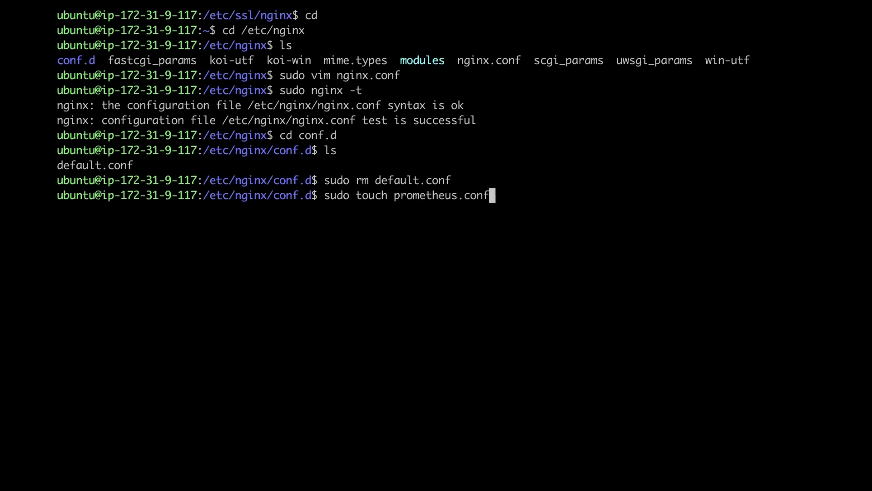
key(Return)
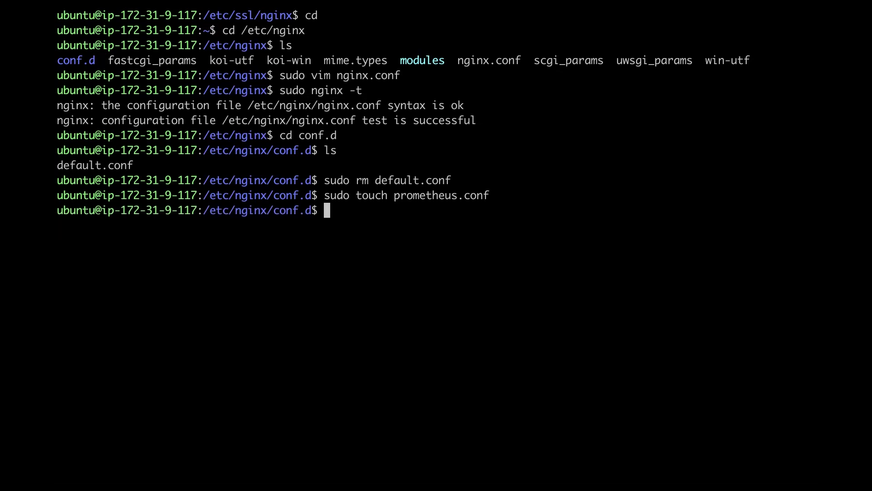
text(sudo vim )
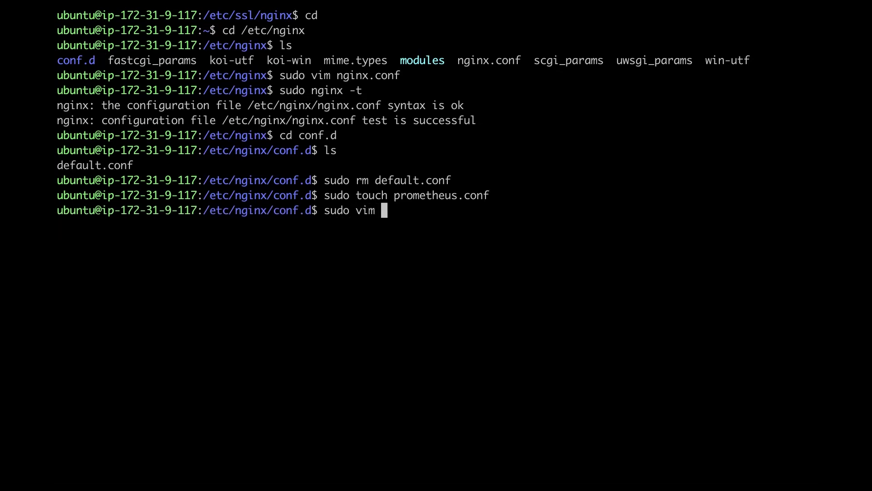
text(prometheus.conf)
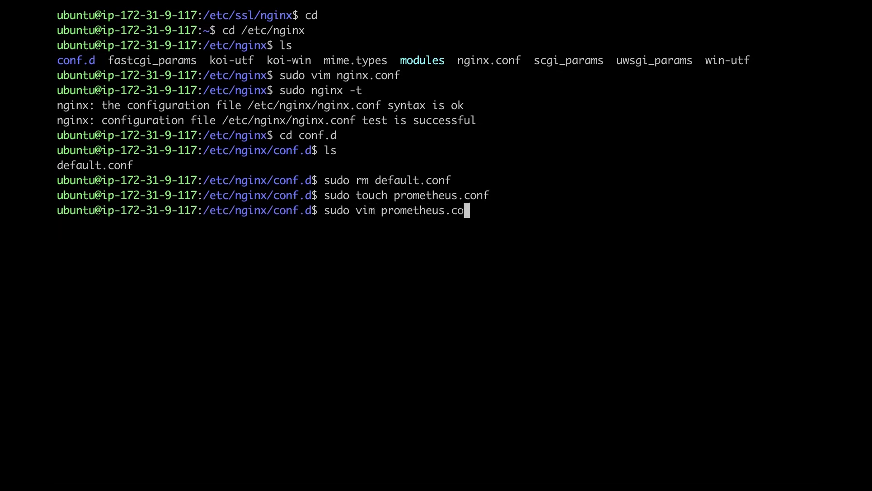
key(Return)
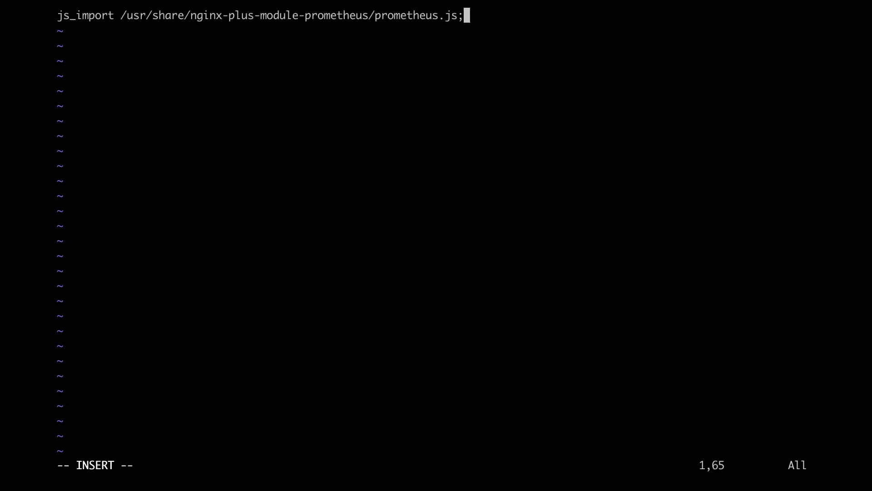
- Add an empty server { } block below the js_import line
key(Return)
key(Return)
text(server {)
key(Return)
key(Return)
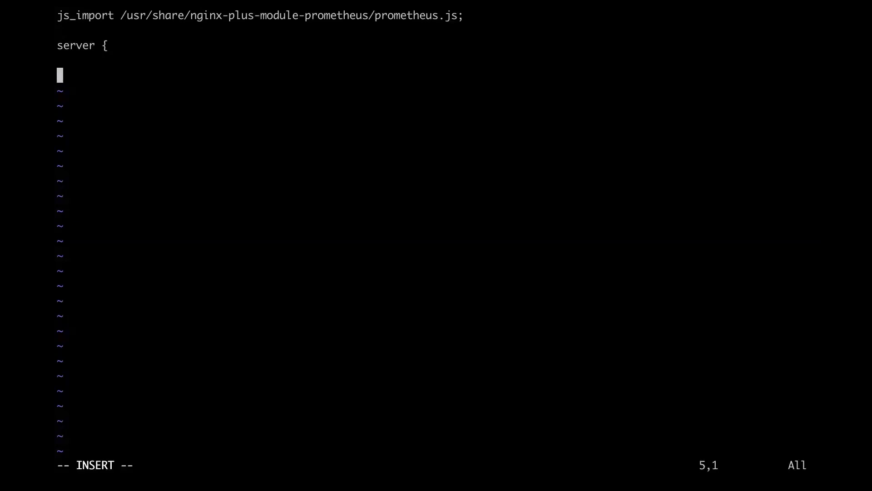
key(Return)
text(})
key(Up)
key(Up)
key(Tab)
- Add location = /metrics with js_content prometheus.metrics; inside the server block
text(location = /metrics {)
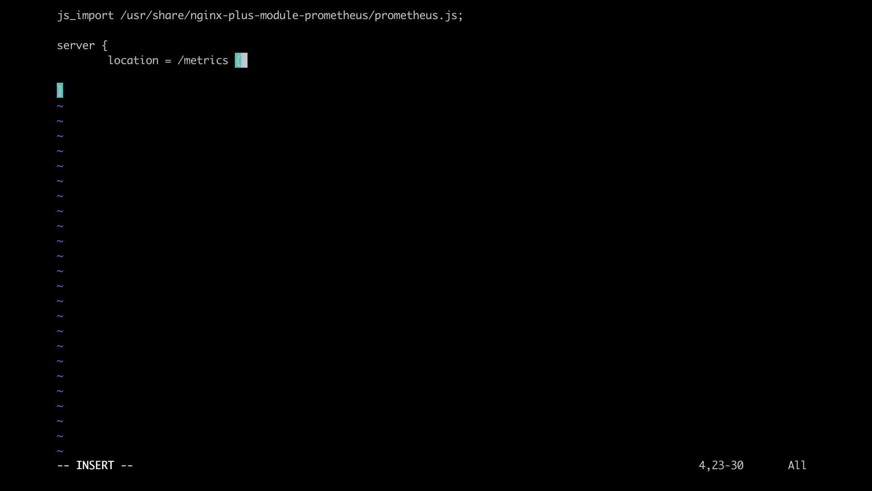
key(Return)
key(Tab)
key(Tab)
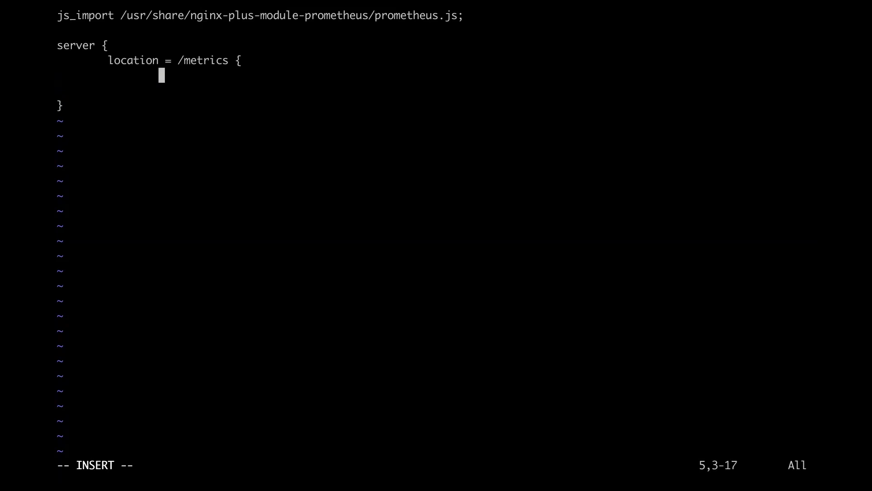
text(js_content prometheus.metrics;)
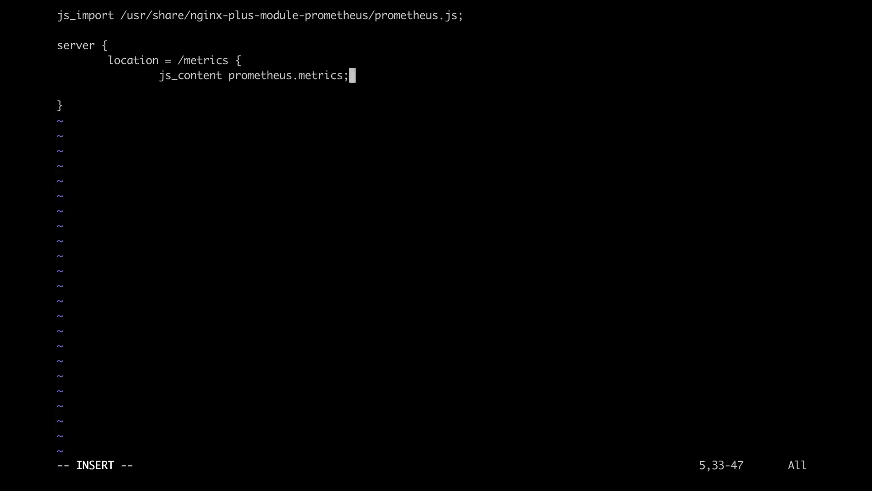
key(Return)
key(Tab)
text({)
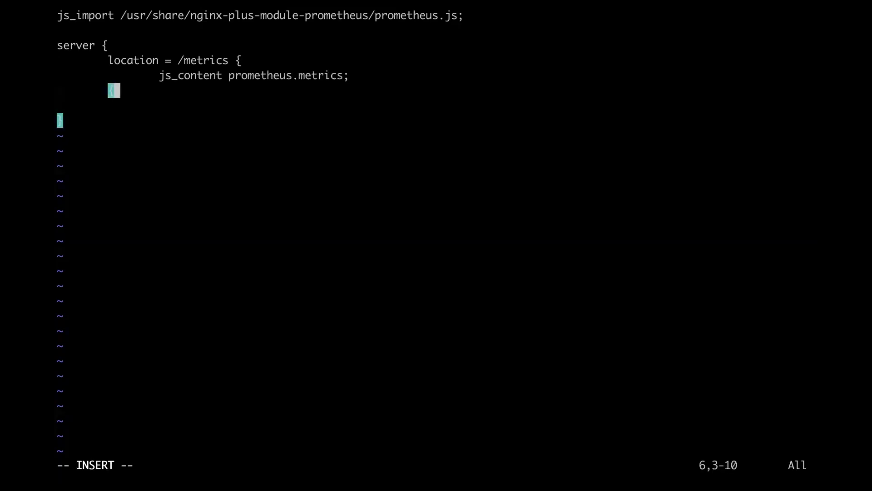
key(BackSpace)
text(})
- Add a location /api block containing api;
key(Return)
key(Return)
key(Tab)
text(location /api {)
key(Return)
key(Tab)
text(api;)
key(Return)
key(Tab)
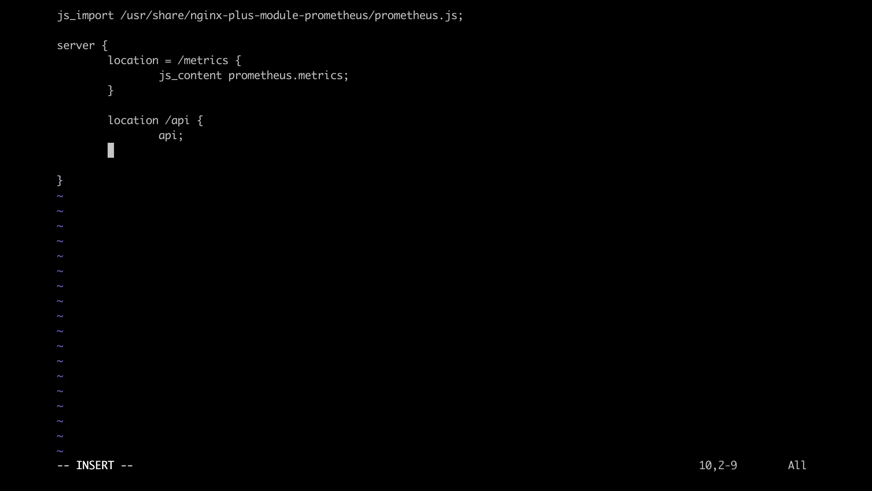
text(})
- Save prometheus.conf with :wq and prepare the sudo nginx -t check
key(Escape)
text(:wq)
key(Return)
text(sudo nginx -t)
- Run the nginx -t configuration test, then start NGINX with sudo nginx
key(Return)
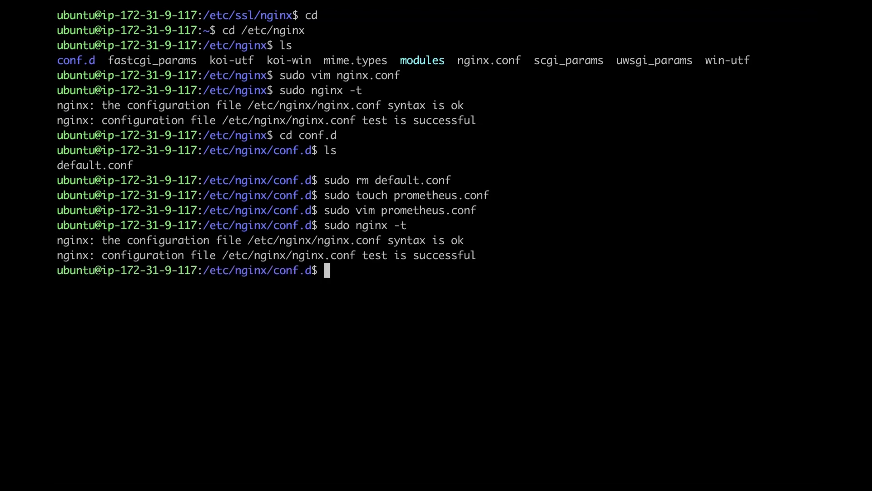
text(sudo nginx)
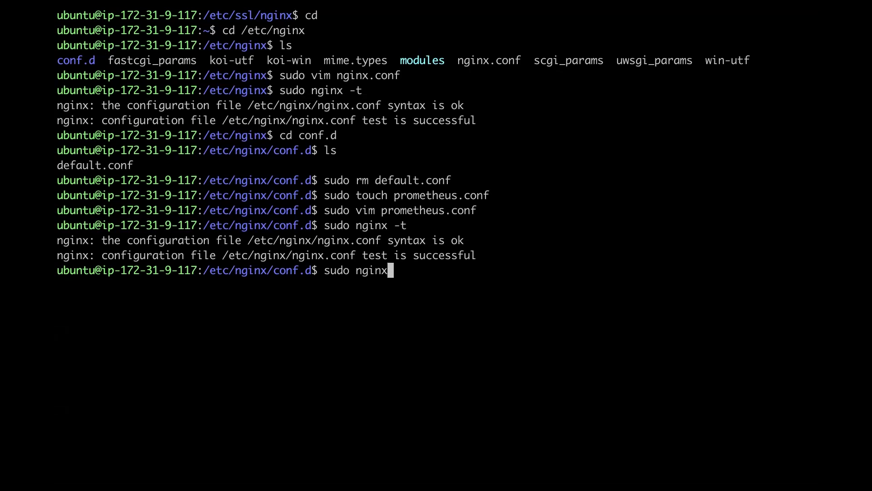
key(Return)
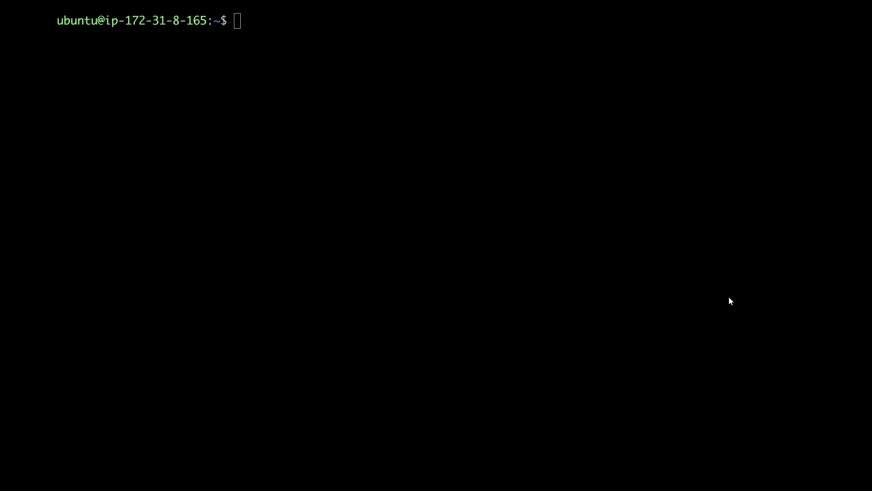
- Focus the SSH terminal connected to the Prometheus host
click(538, 125)
- List the home directory and open prometheus.yml in vim as root
text(ls)
key(Return)
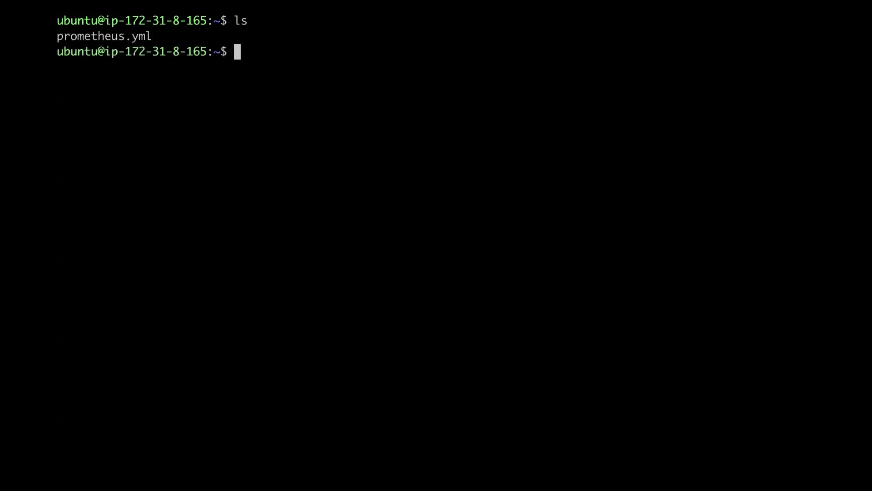
text(sudo vi)
text(m prometheus.)
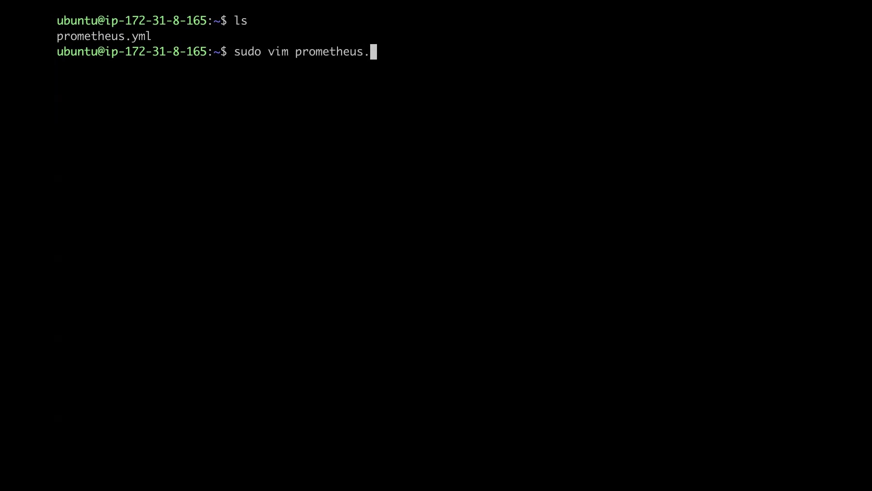
text(yml)
key(Return)
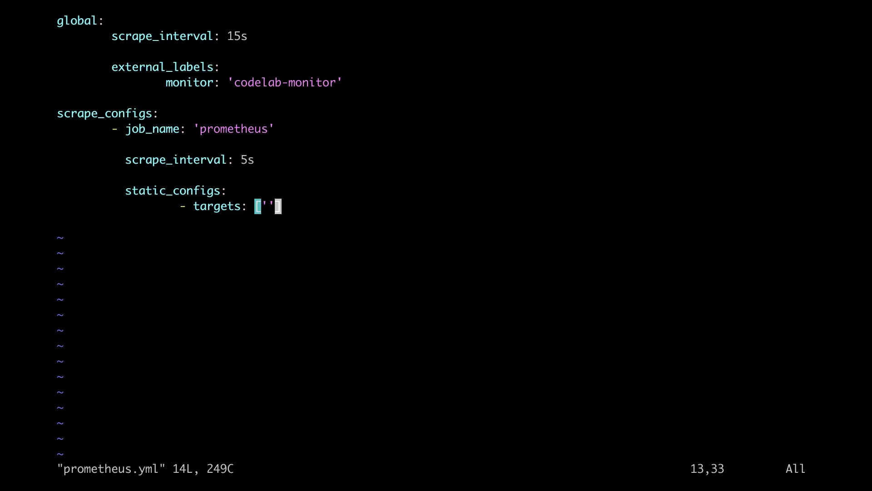
- Set the scrape targets to '18.118.134.255:80' and save with :wq!
key(h)
key(a)
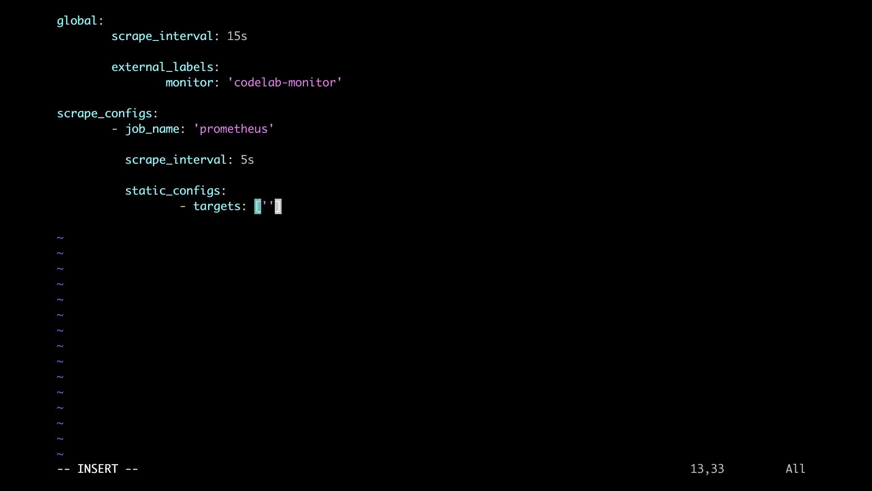
key(Left)
key(Left)
key(Right)
text(18.118.134.255:80)
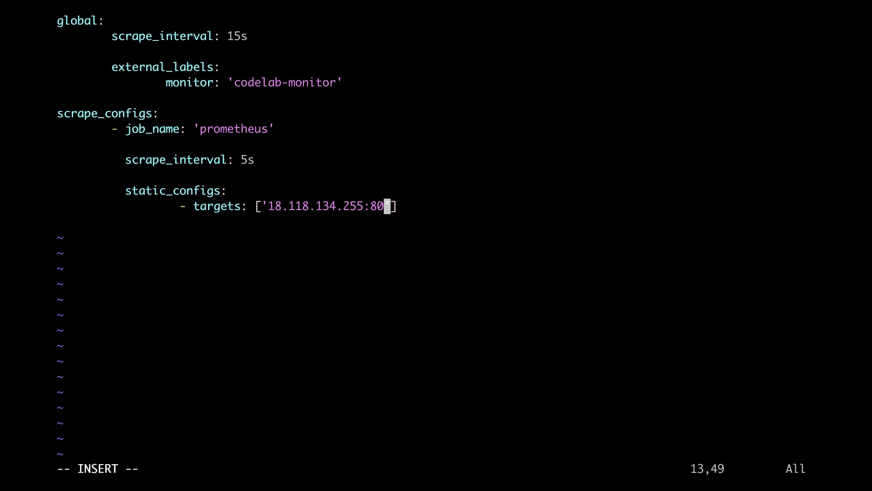
key(Escape)
text(:wq)
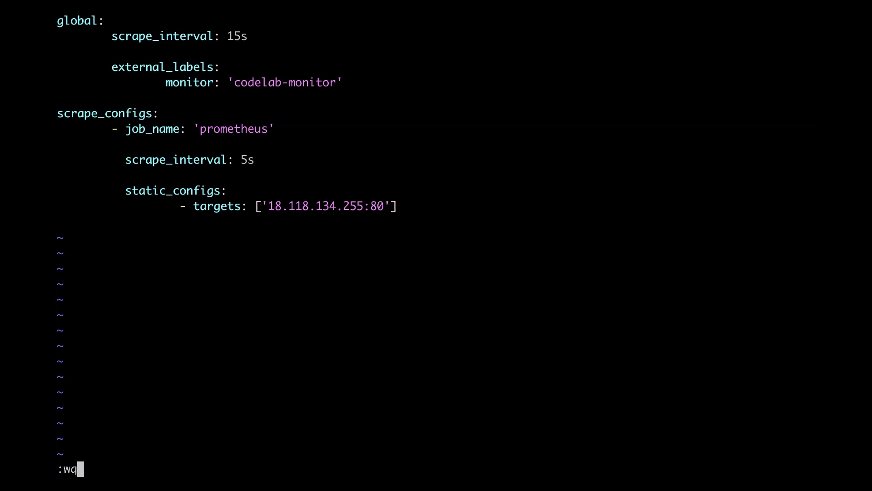
text(!)
key(Return)
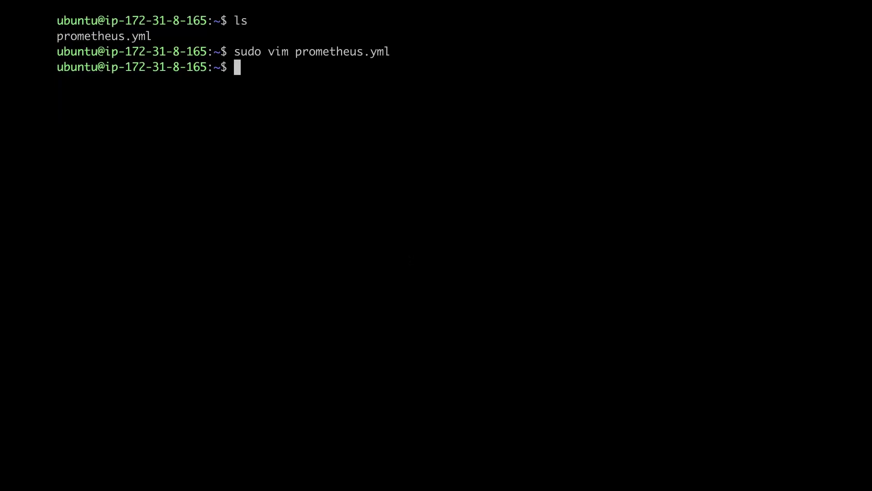
- Run prom/prometheus in Docker on port 9090 with ~/prometheus.yml mounted
text(sudo docker run --network="host" -d -p 9090:9090 -v ~/prometheus.yml:/etc/prometheus/prometheus.yml prom/prometheus)
key(Return)
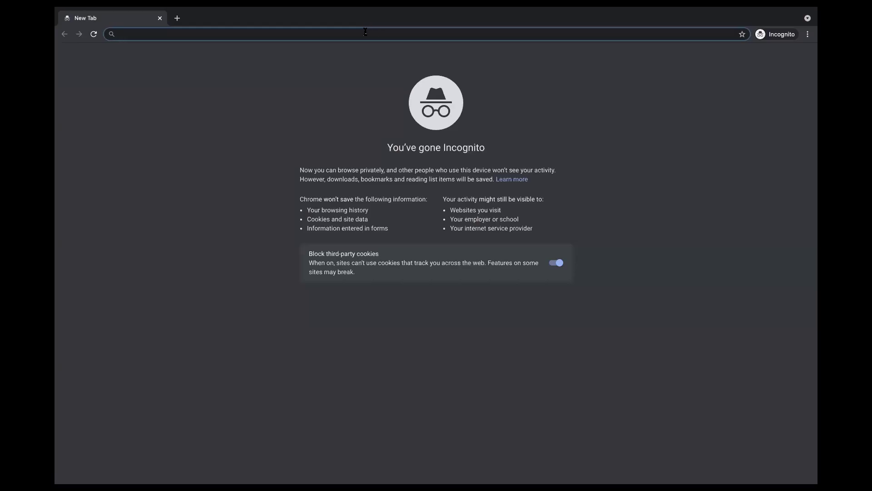
- Load the Prometheus UI at 13.58.74.144:9090 and open the Metrics Explorer
text(13.58.74.144:9090)
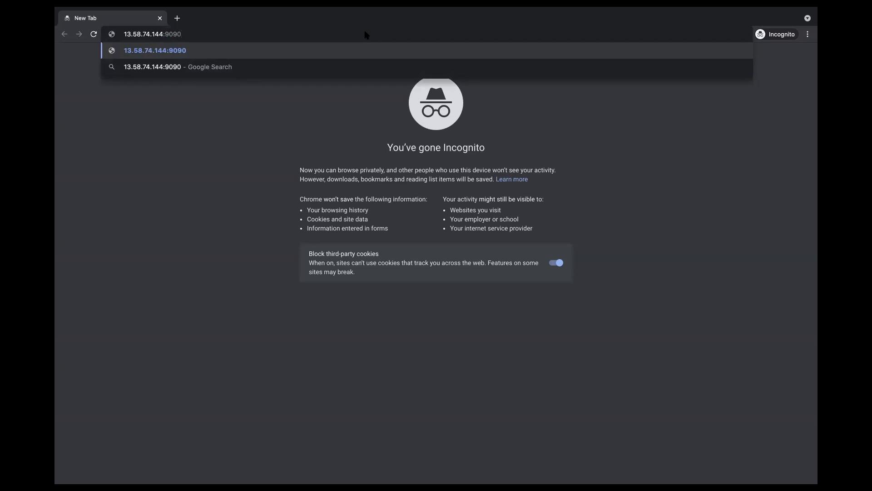
key(Return)
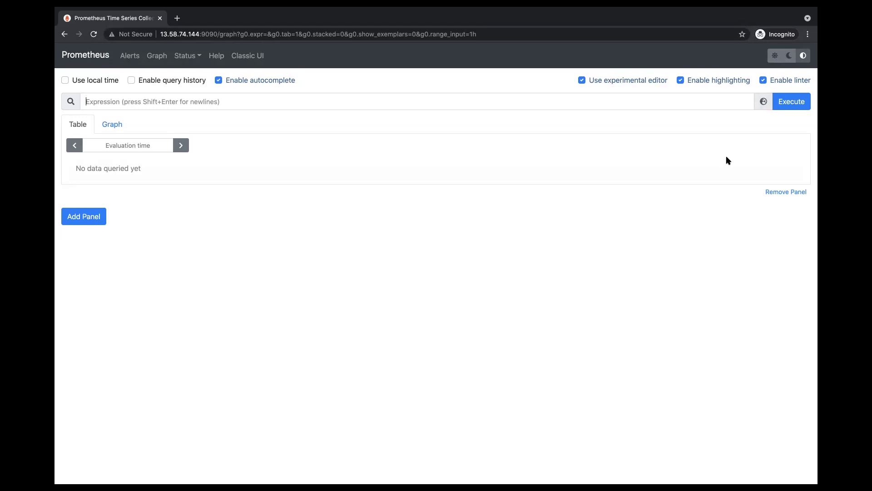
click(758, 102)
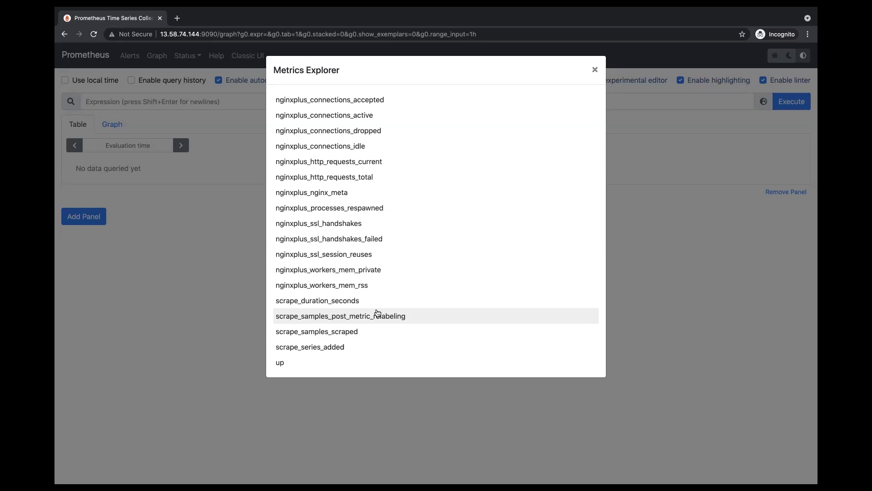
- Query nginxplus_connections_accepted and display the result as a graph
click(351, 105)
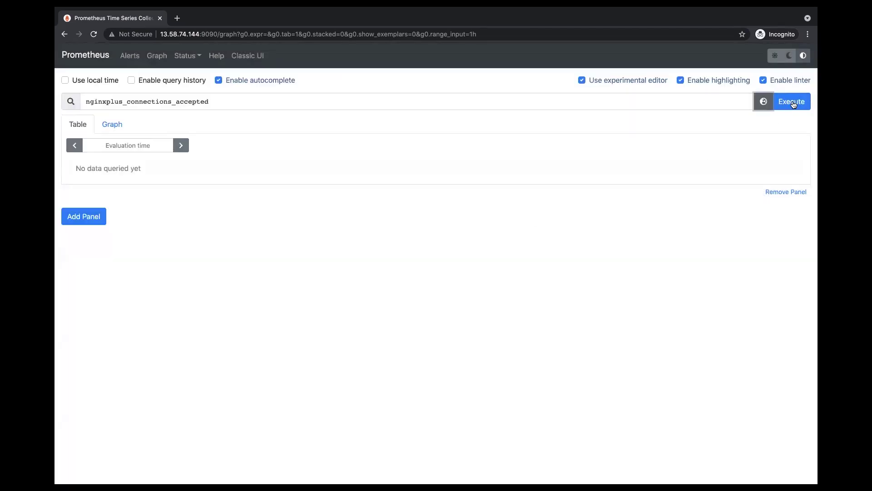
click(794, 105)
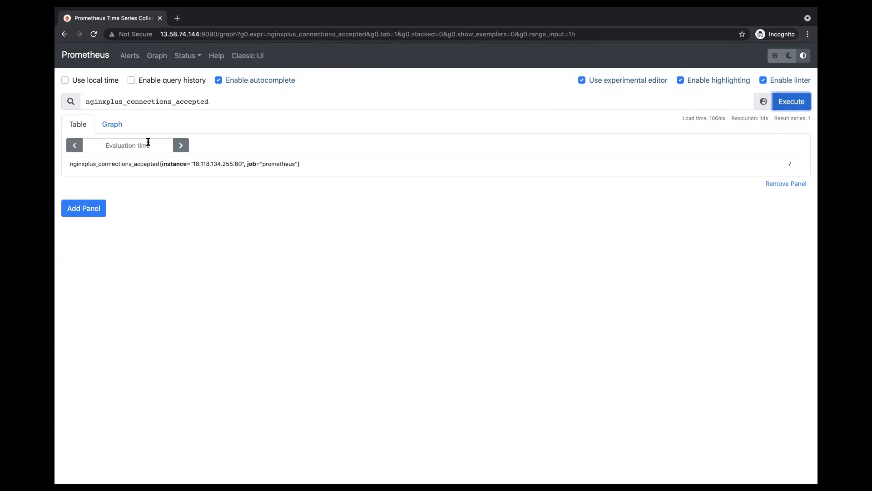
click(116, 128)
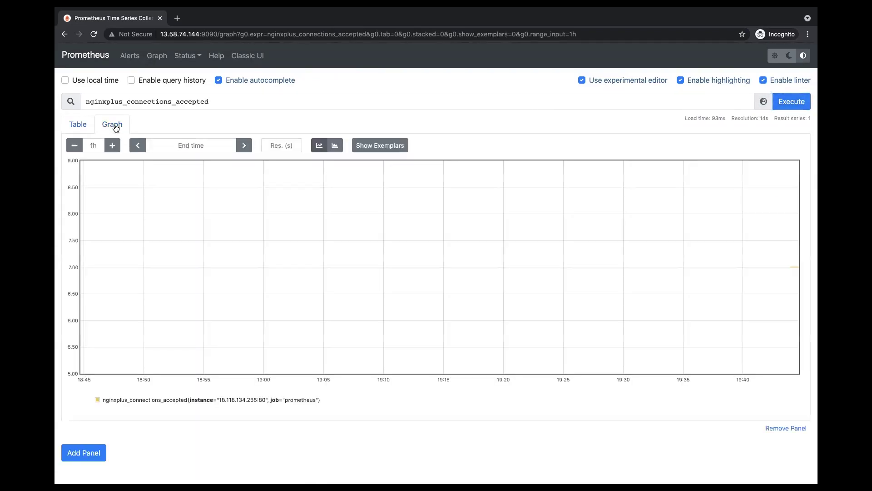
mouse_move(799, 275)
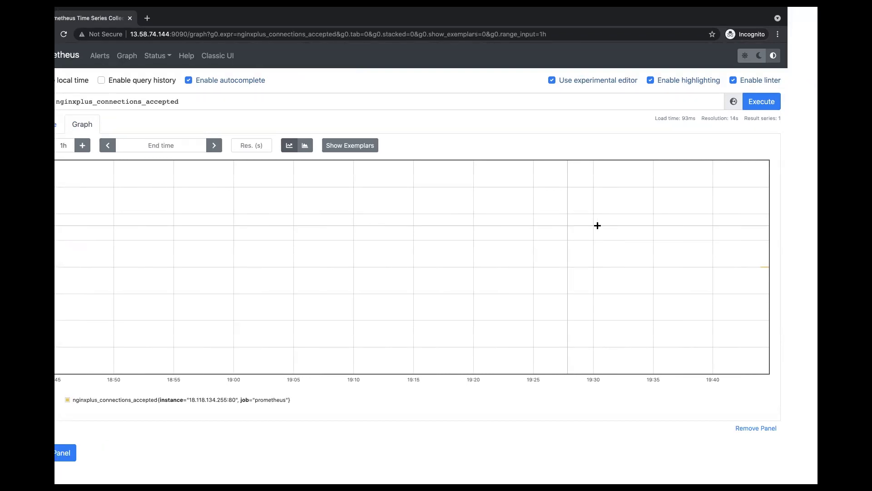
- Load and reload 18.118.134.255:80 in a new tab, then re-execute the Prometheus accepted-connections query
click(147, 19)
text(18.118.134.255:80)
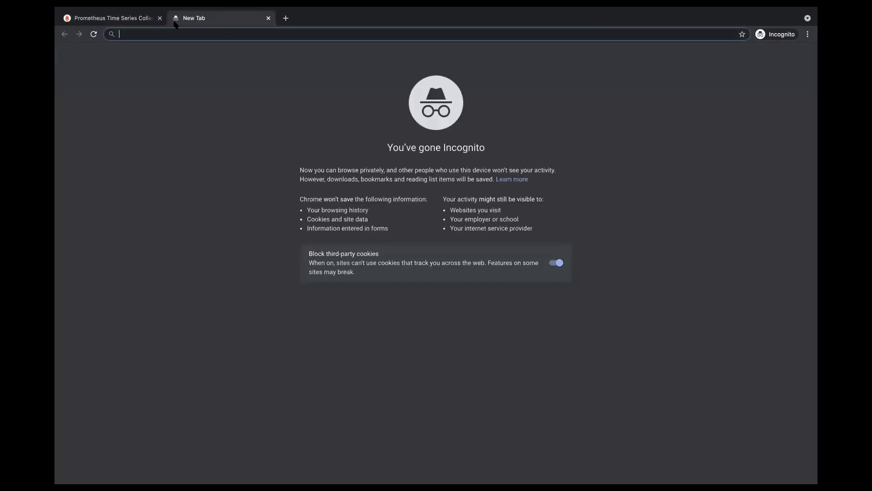
key(Return)
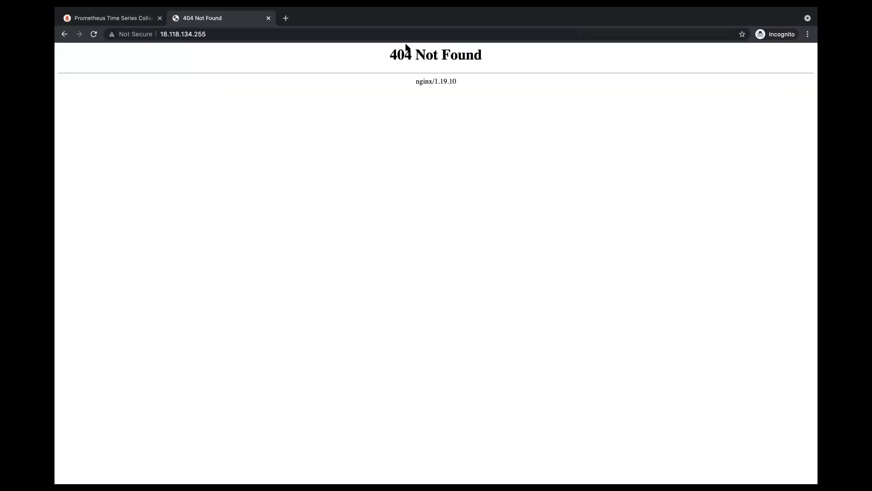
click(94, 34)
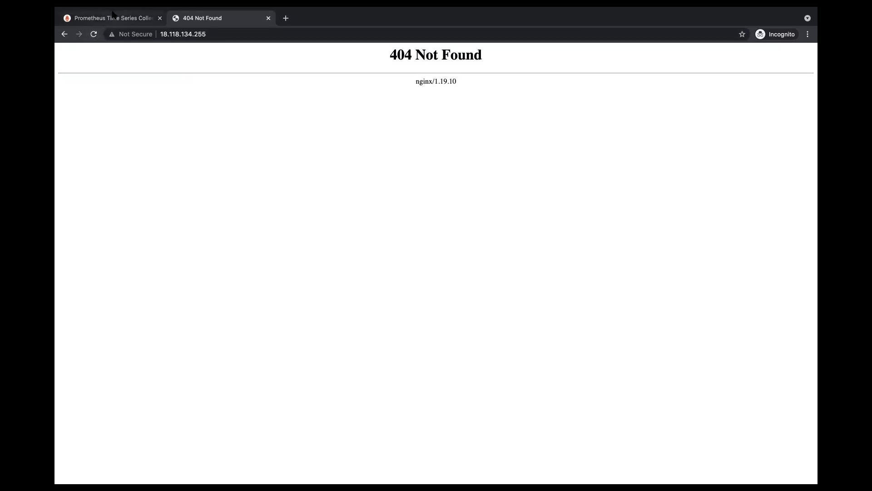
click(113, 14)
click(801, 103)
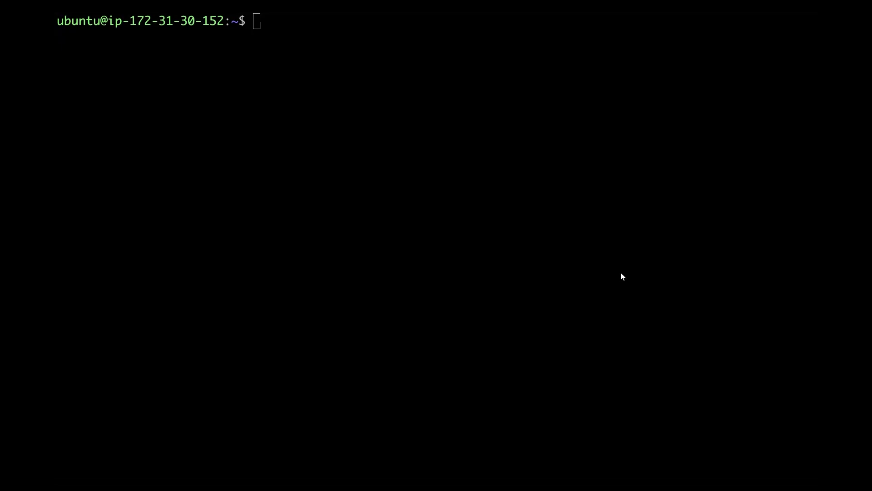
- Run sudo docker run -d -p 3000:3000 grafana/grafana to start Grafana detached on port 3000
click(526, 242)
text(sudo docker run -d -p 3000:3000 grafana/grafana)
key(Return)
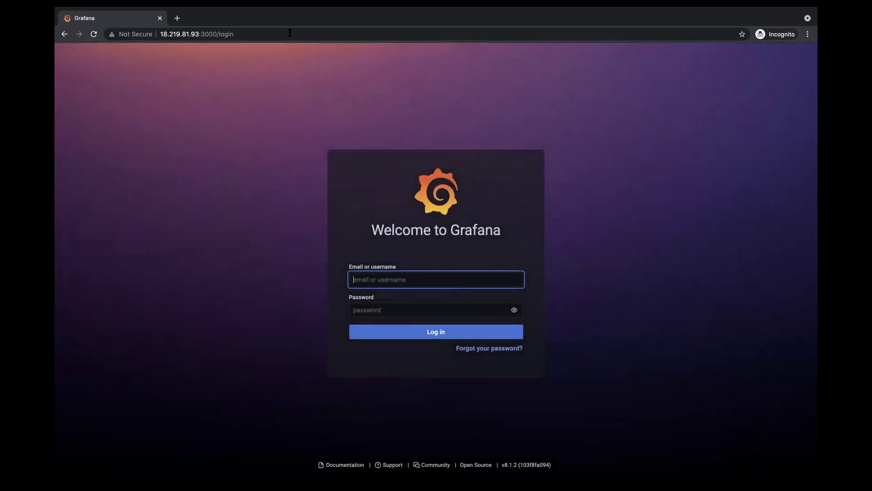
- Log in to Grafana with the default admin credentials and skip setting a new password
text(admin)
key(Tab)
text(admin)
key(Return)
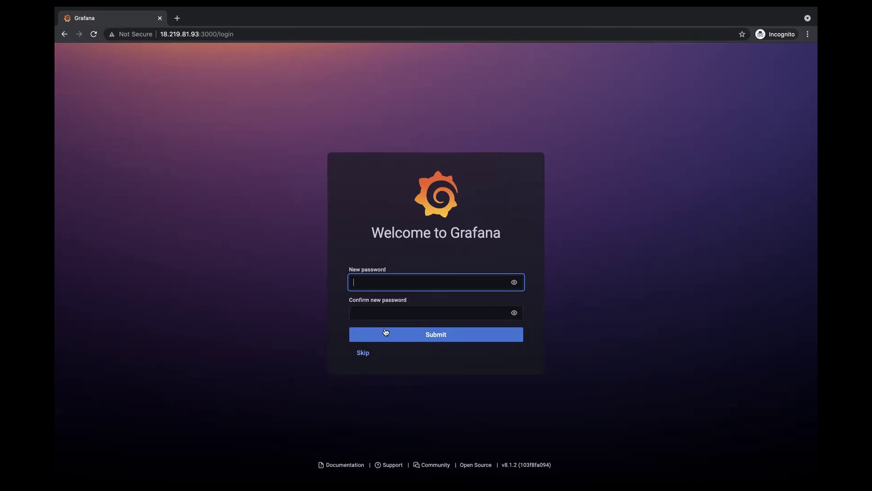
click(362, 353)
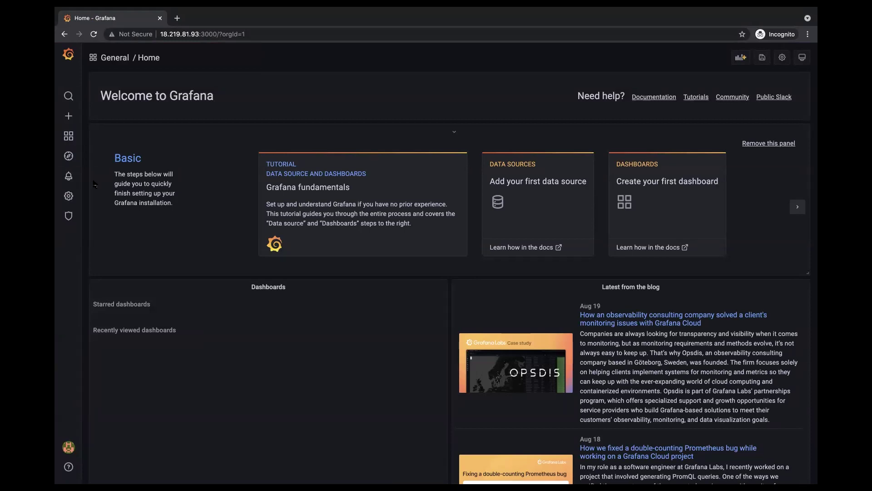
- Start adding a new Prometheus data source from Configuration > Data sources
mouse_move(70, 199)
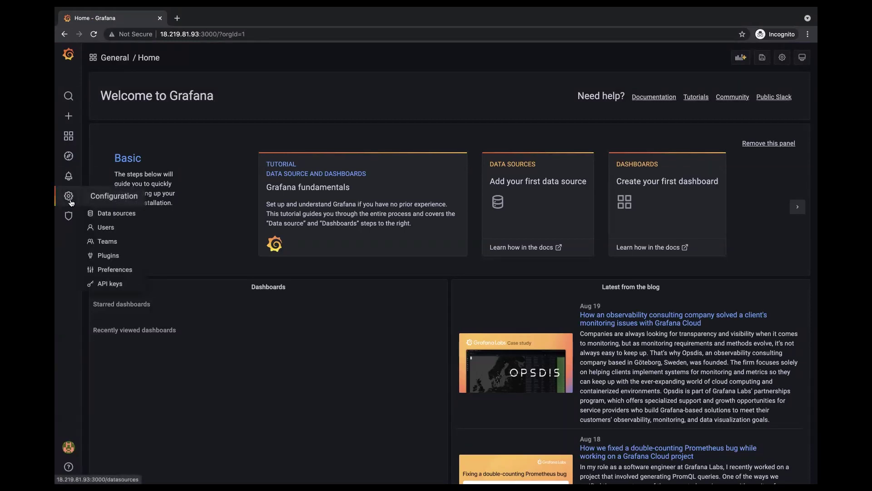
click(111, 215)
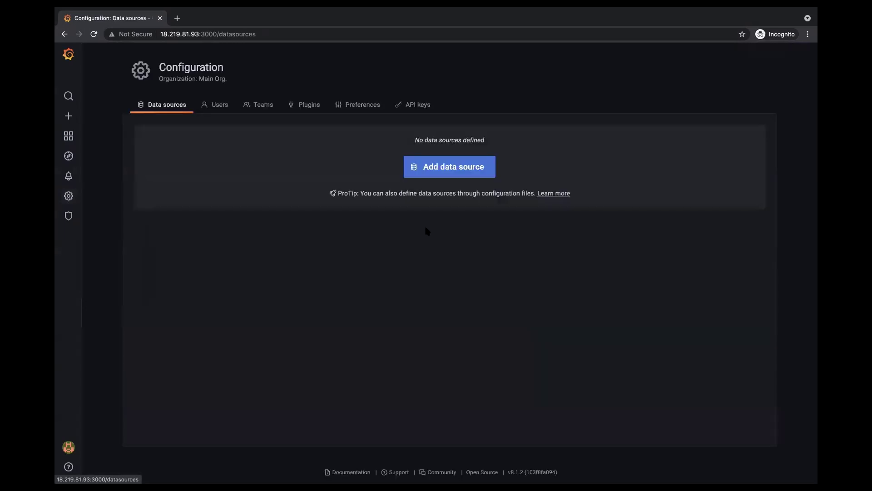
click(455, 170)
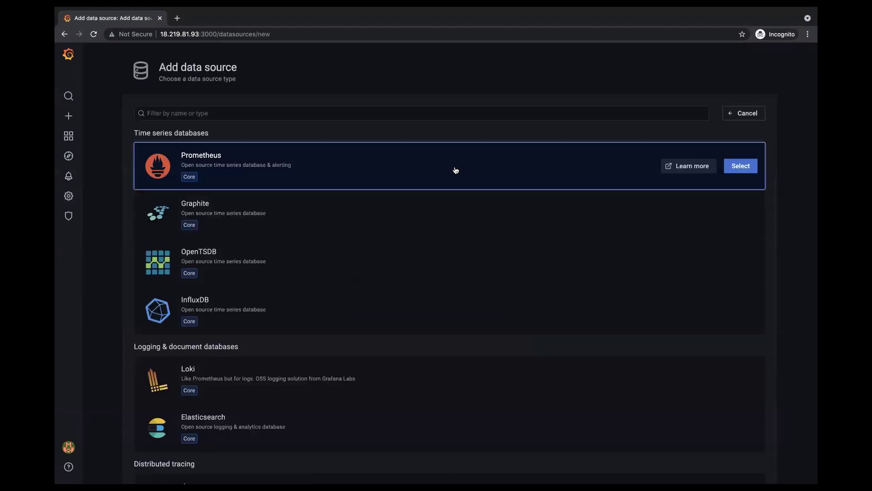
click(740, 166)
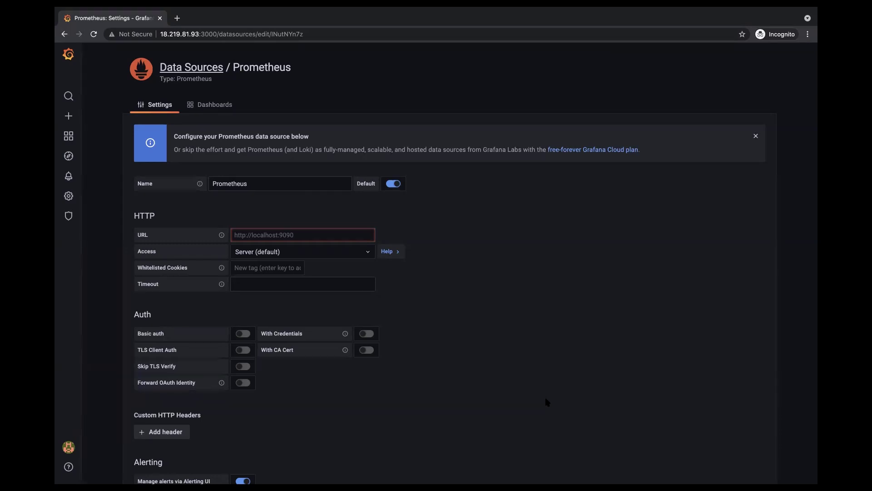
click(298, 235)
text(http)
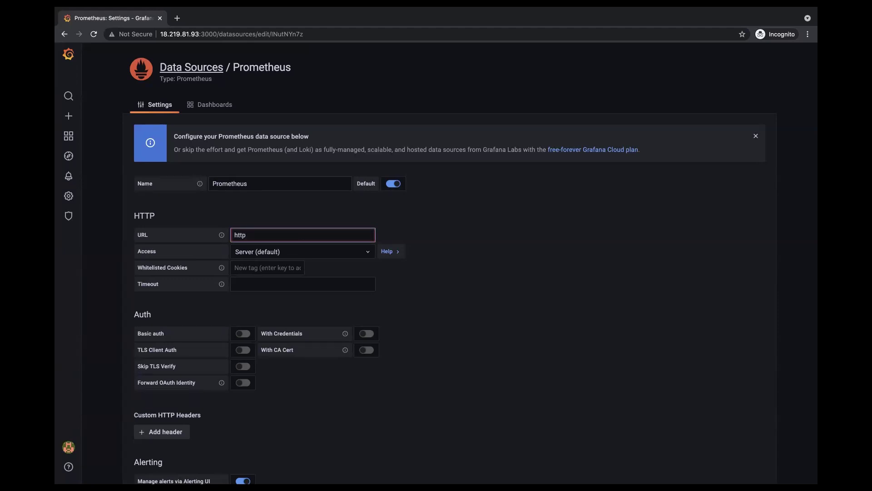
text(://)
text(13.58.74.144:9090)
scroll(245, 440, down, 6)
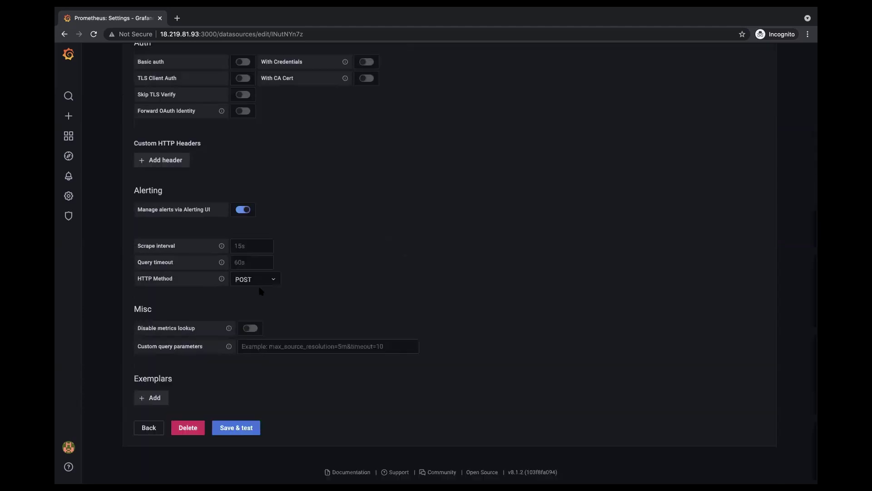
click(232, 429)
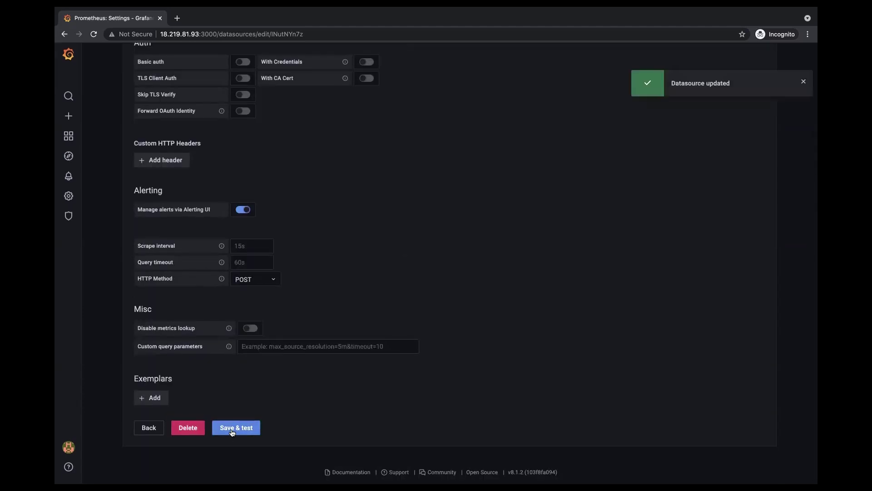
scroll(278, 369, down, 2)
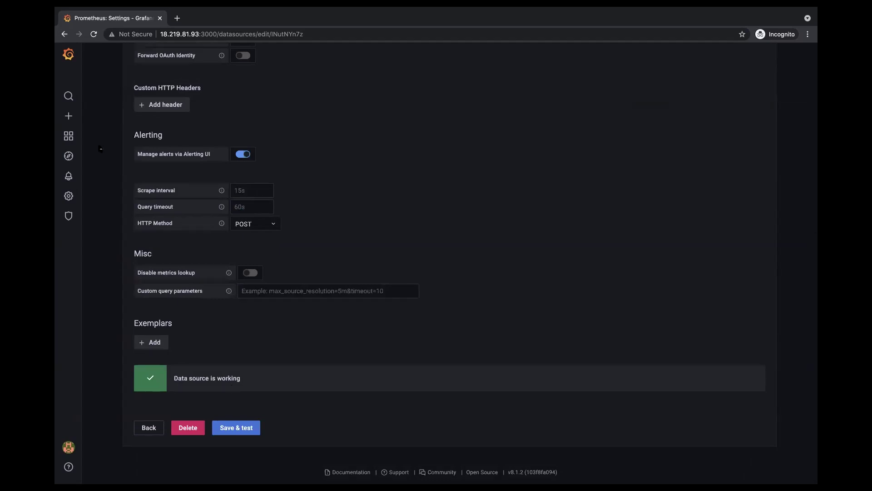
mouse_move(69, 116)
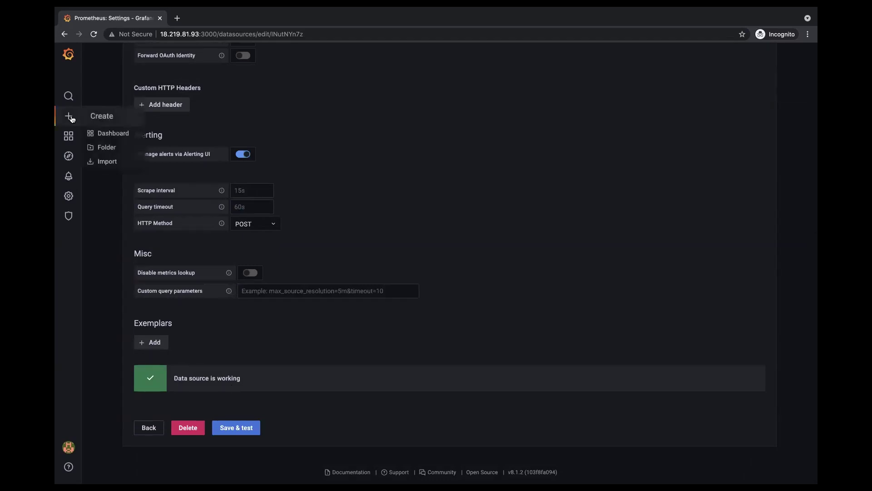
- Add an empty panel to a new dashboard, select Prometheus, and type nginx into query A
click(104, 133)
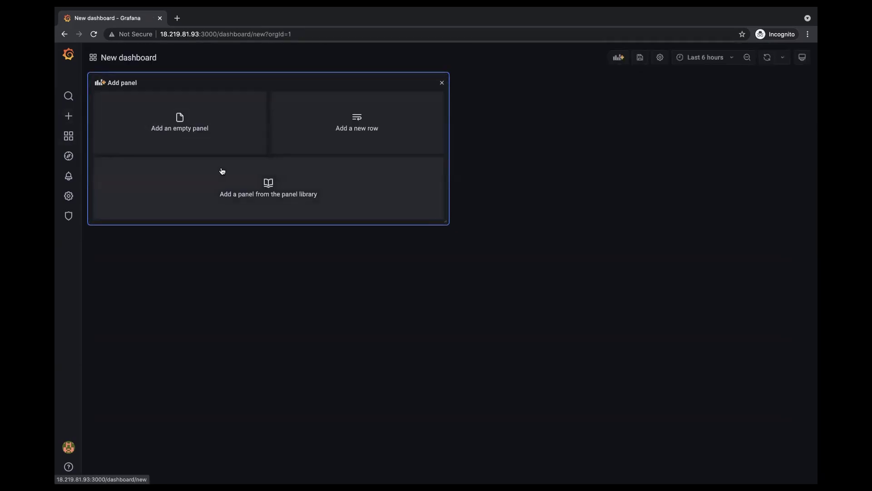
click(209, 133)
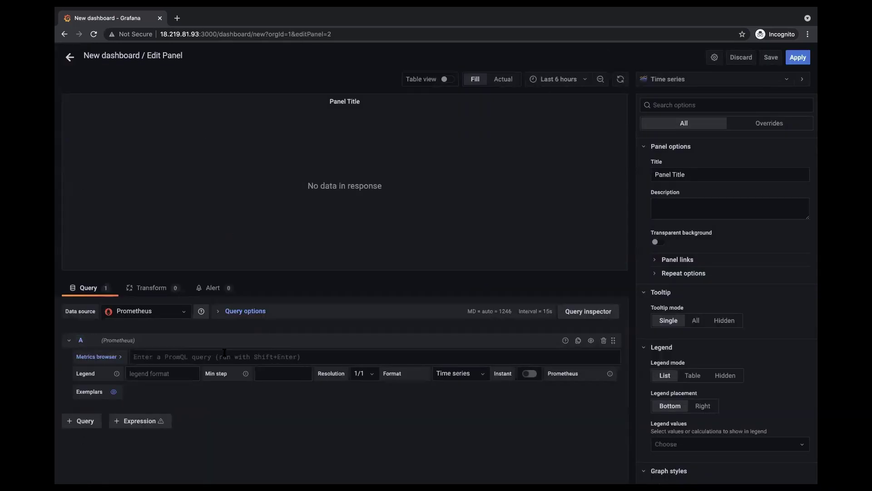
click(184, 316)
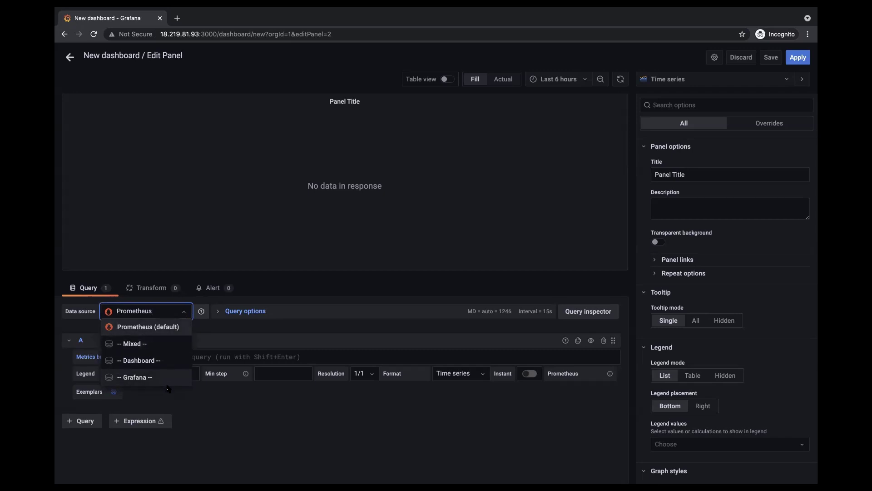
click(136, 328)
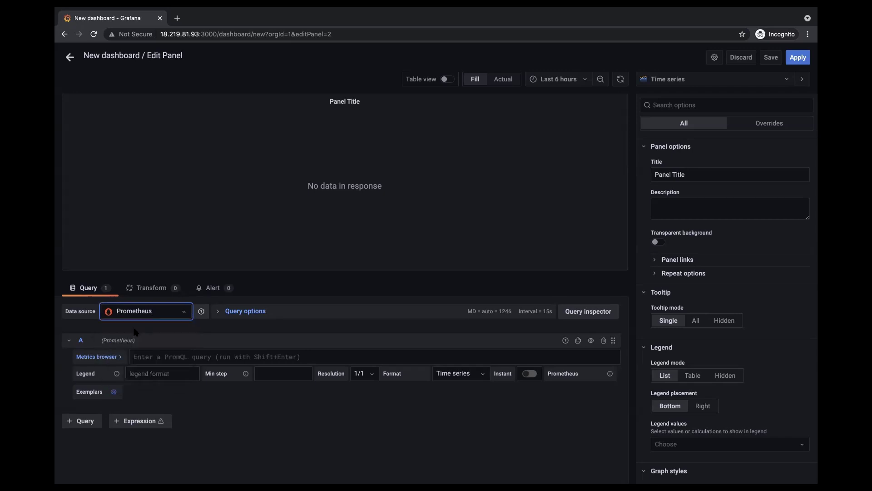
click(182, 356)
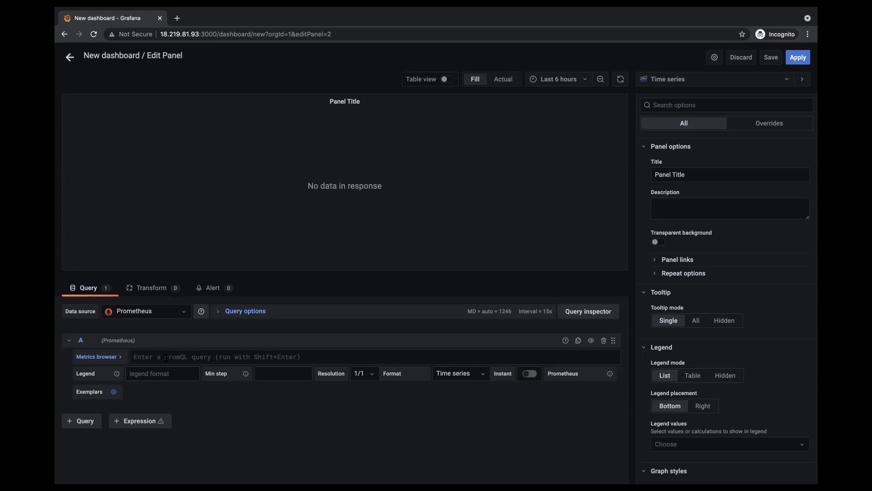
text(nginx)
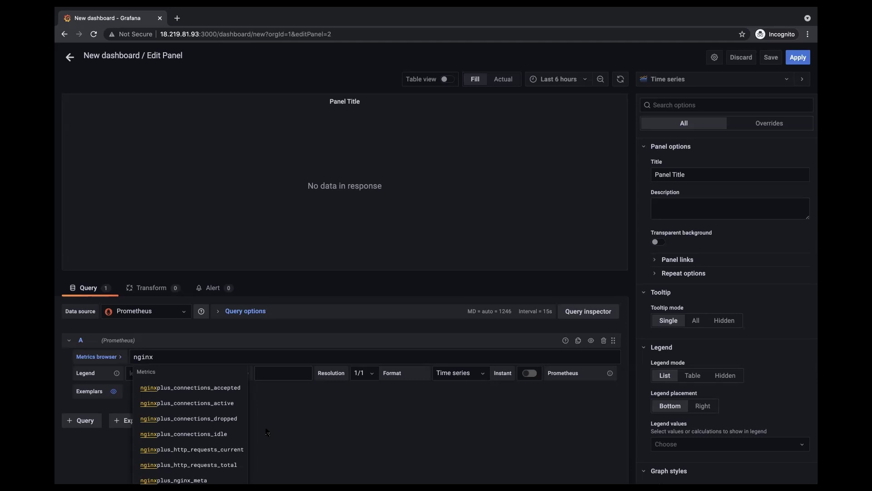
- Graph nginxplus_connections_active as query A and nginxplus_connections_idle as query B, then refresh
click(208, 403)
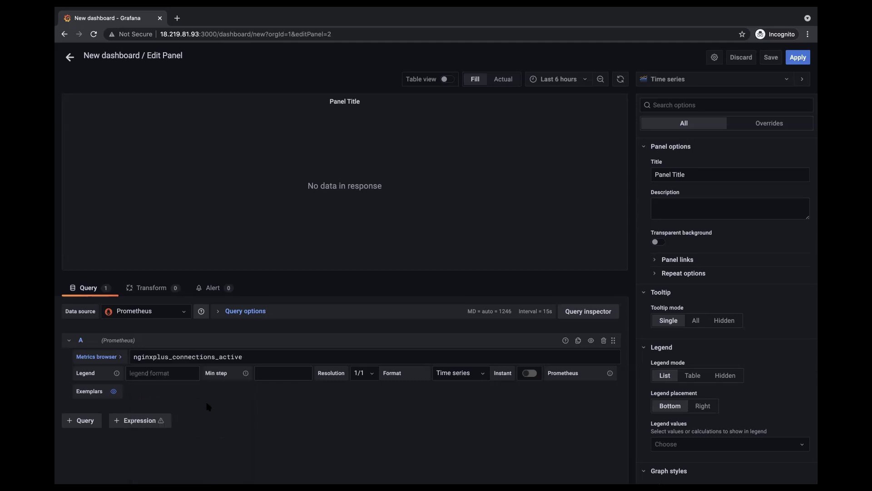
click(85, 421)
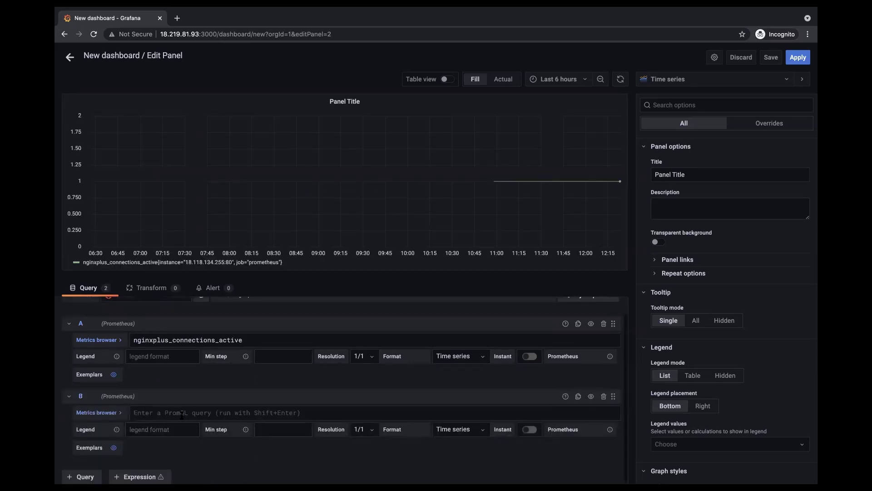
click(181, 413)
text(nginx)
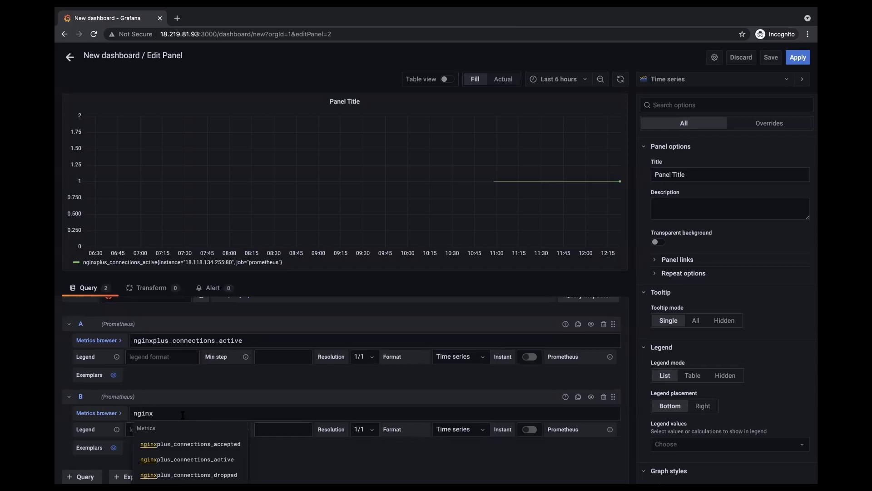
scroll(208, 443, down, 1)
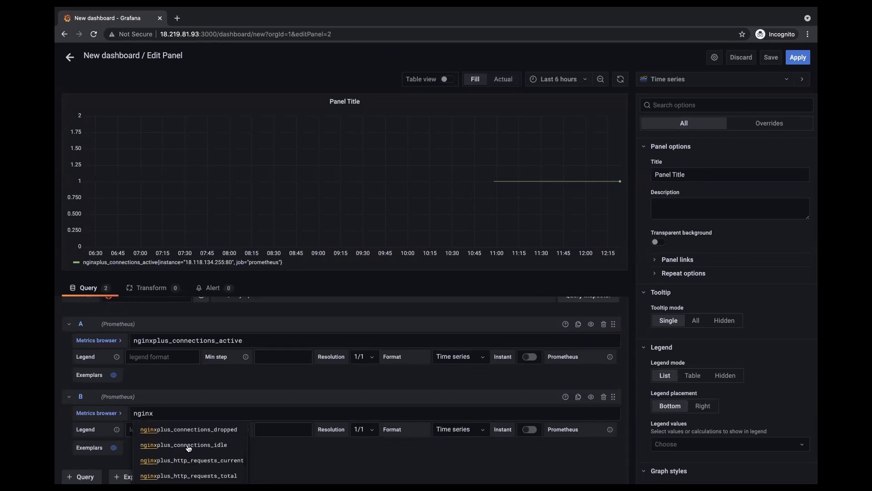
click(188, 445)
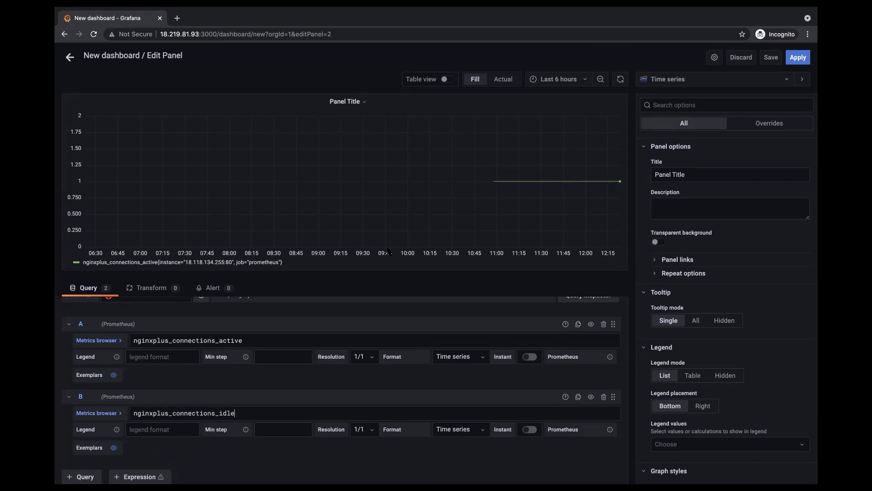
click(622, 81)
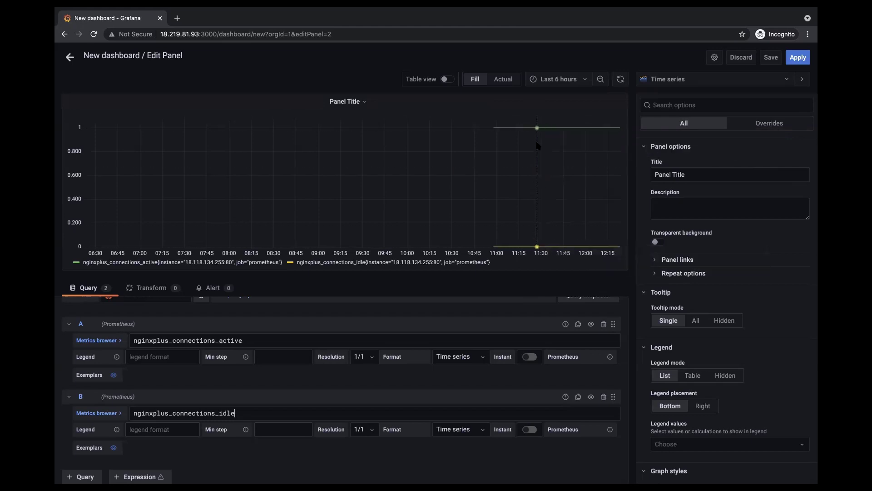
mouse_move(540, 129)
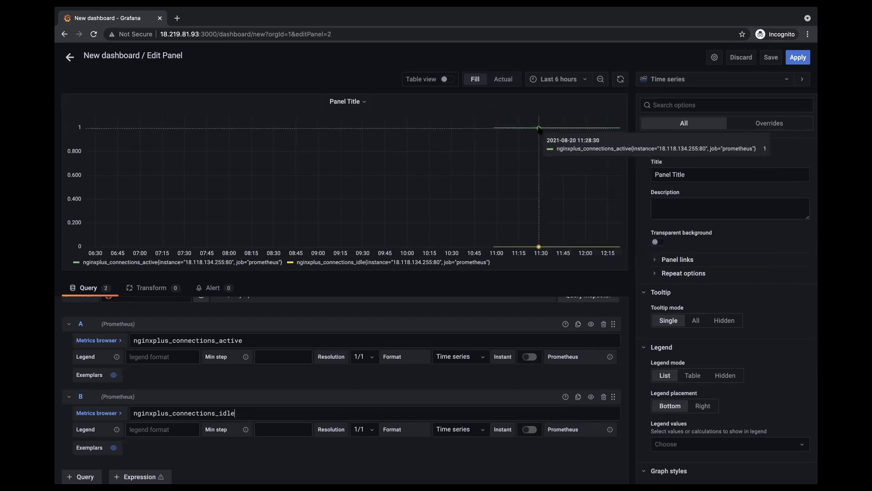